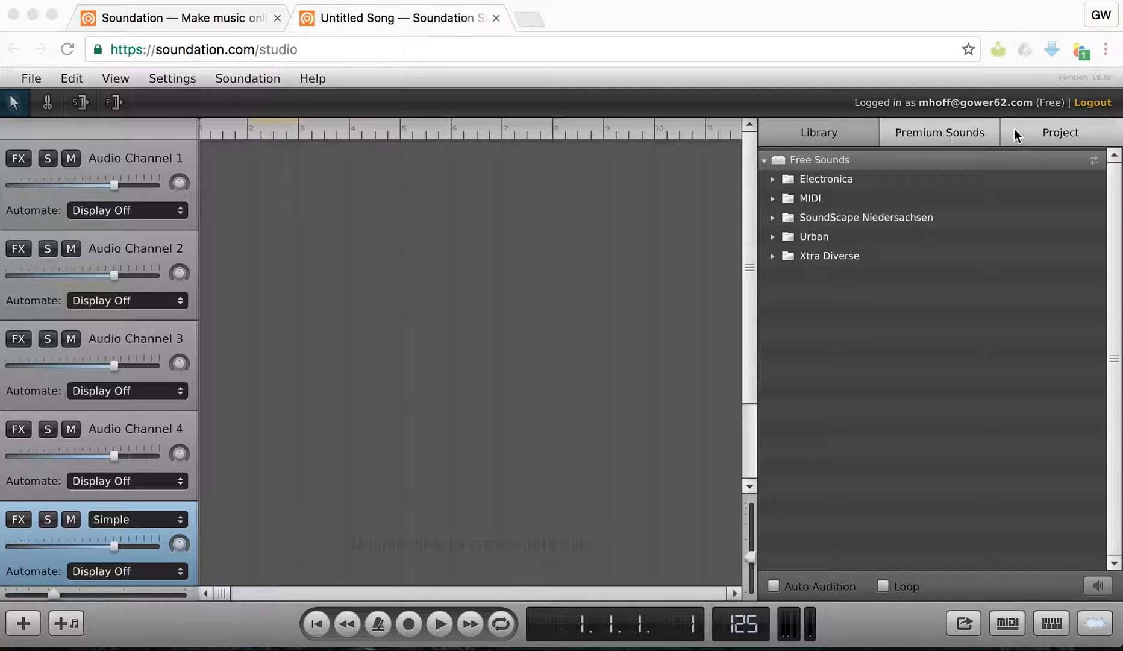
Step: View the premium sounds catalogue, and return to the Free Sounds folders in the library
click(935, 130)
click(935, 130)
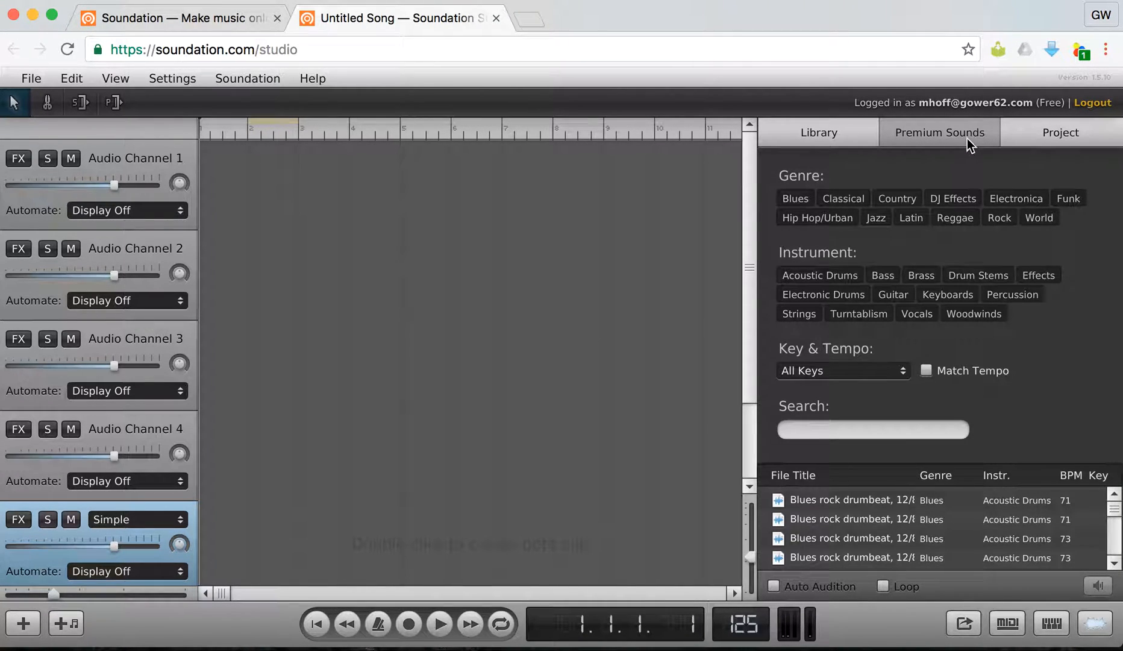
click(826, 140)
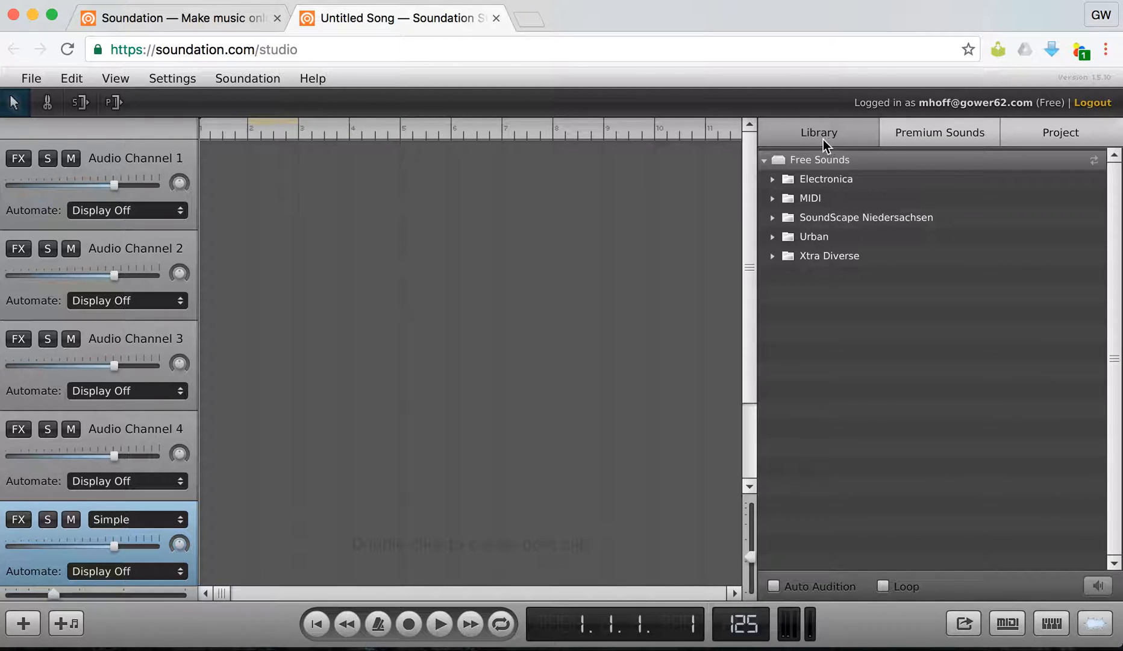
click(766, 160)
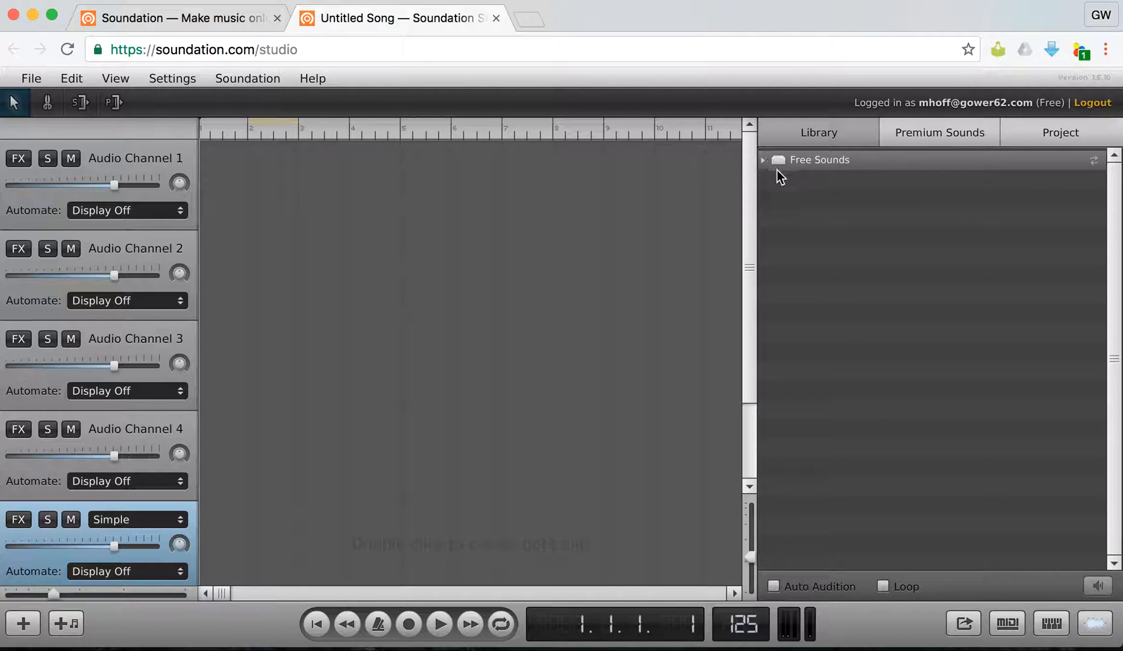
click(762, 161)
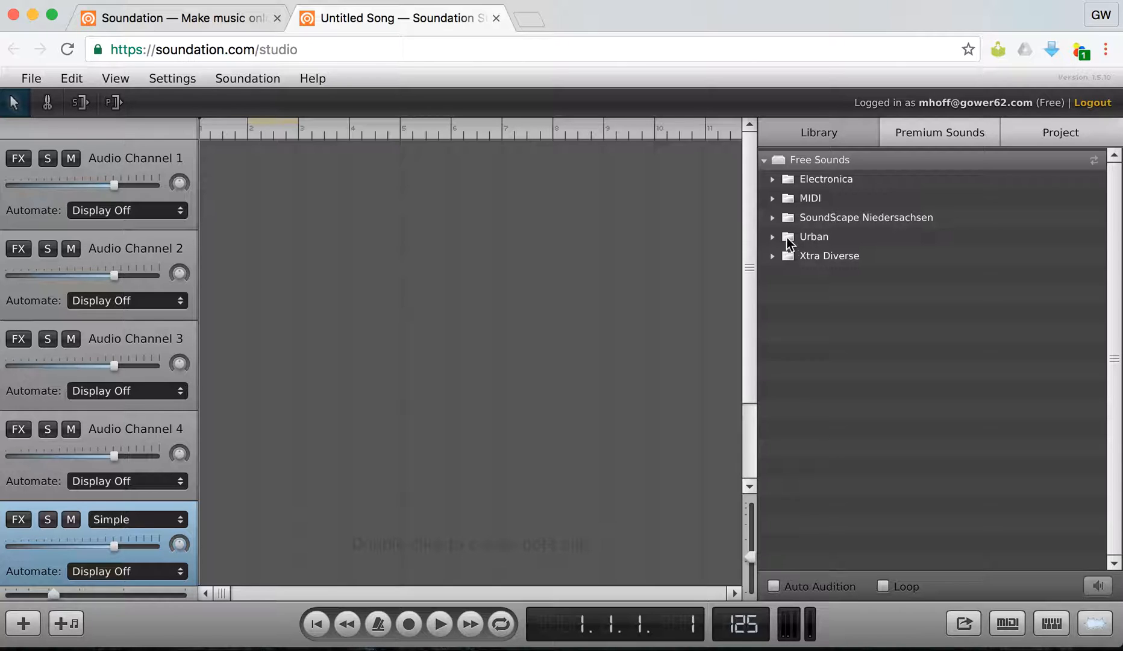
Step: Place 125 BeatCrazy.wav from the Electronica 125 folder at the start of Audio Channel 1 and play it back
click(773, 182)
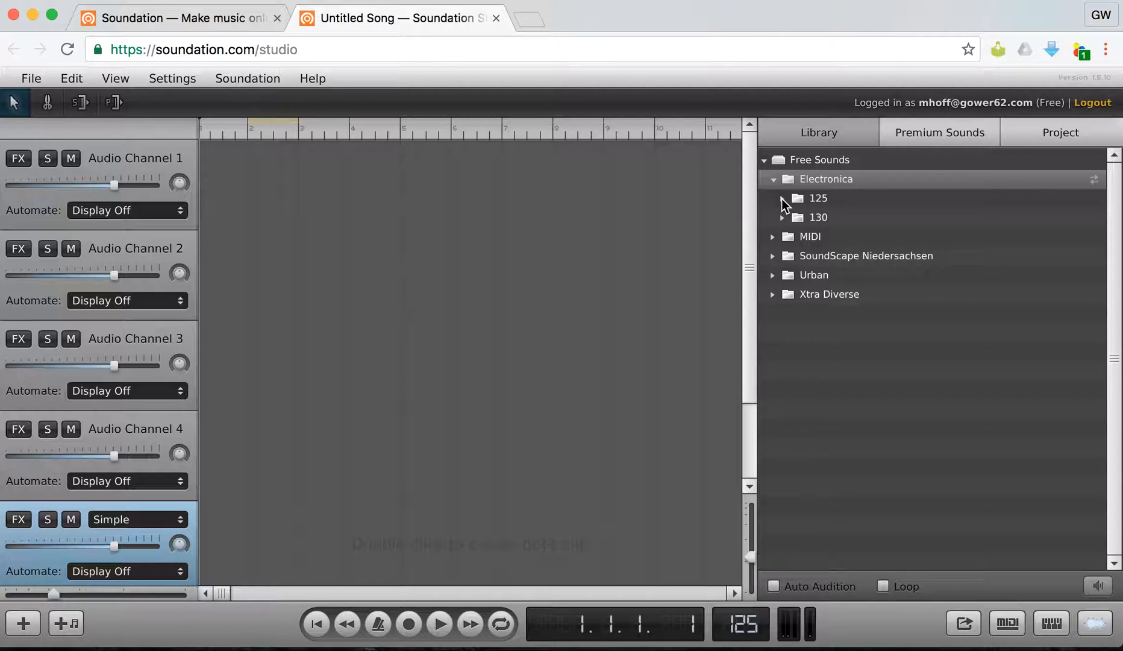
click(784, 199)
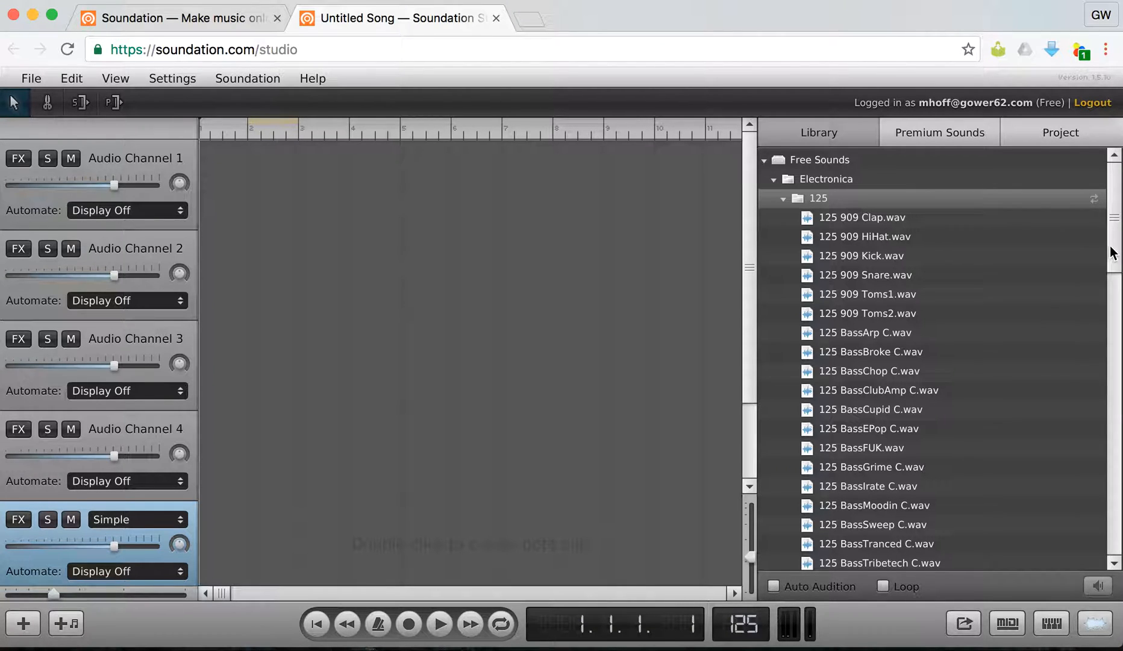
drag(1113, 251, 1108, 342)
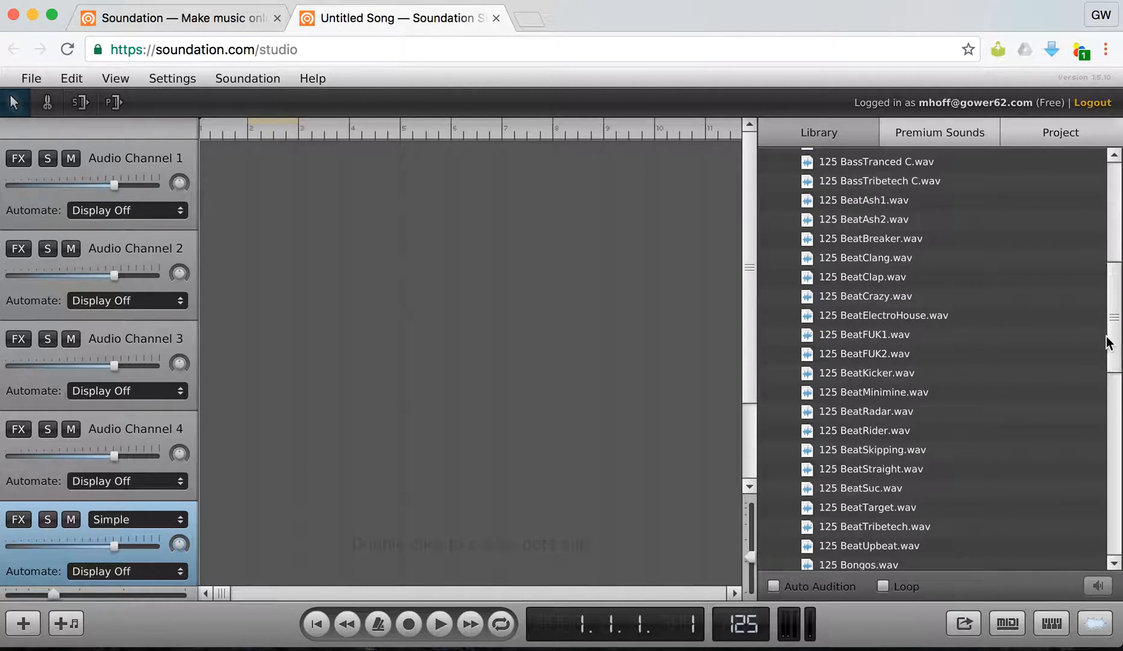
click(893, 297)
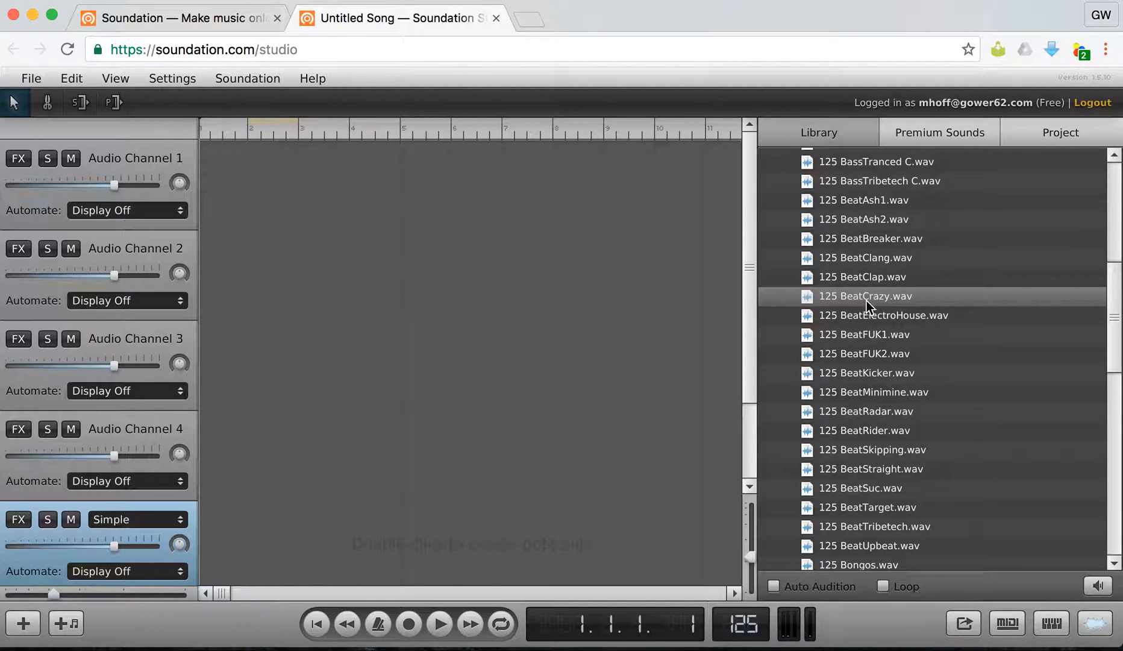
drag(883, 300, 248, 186)
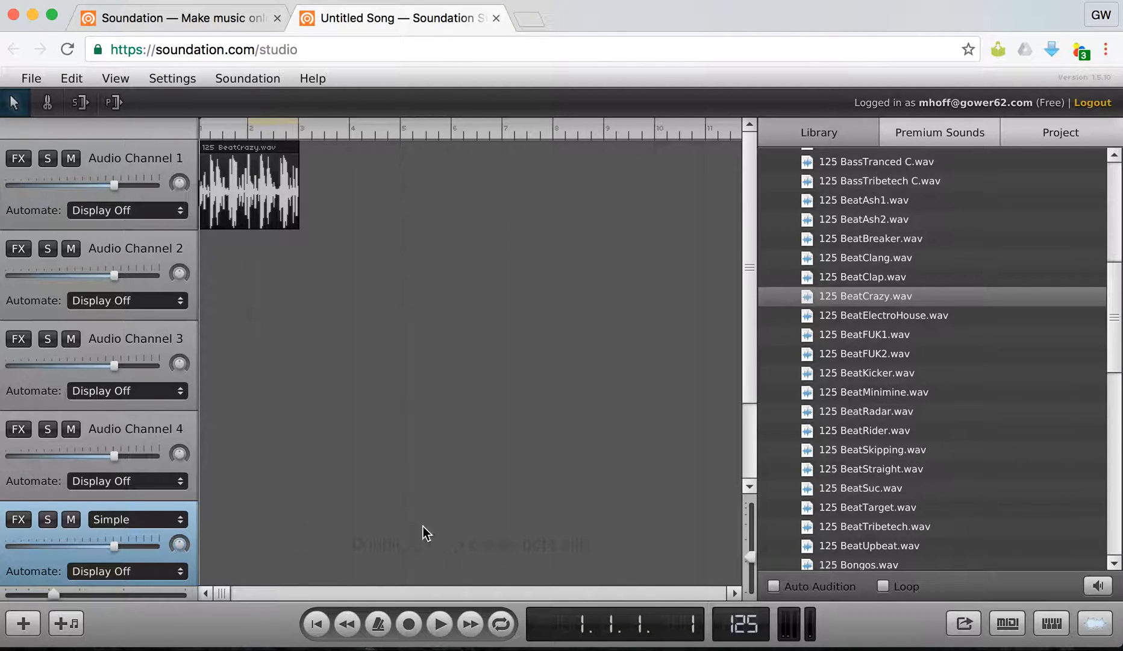
click(439, 626)
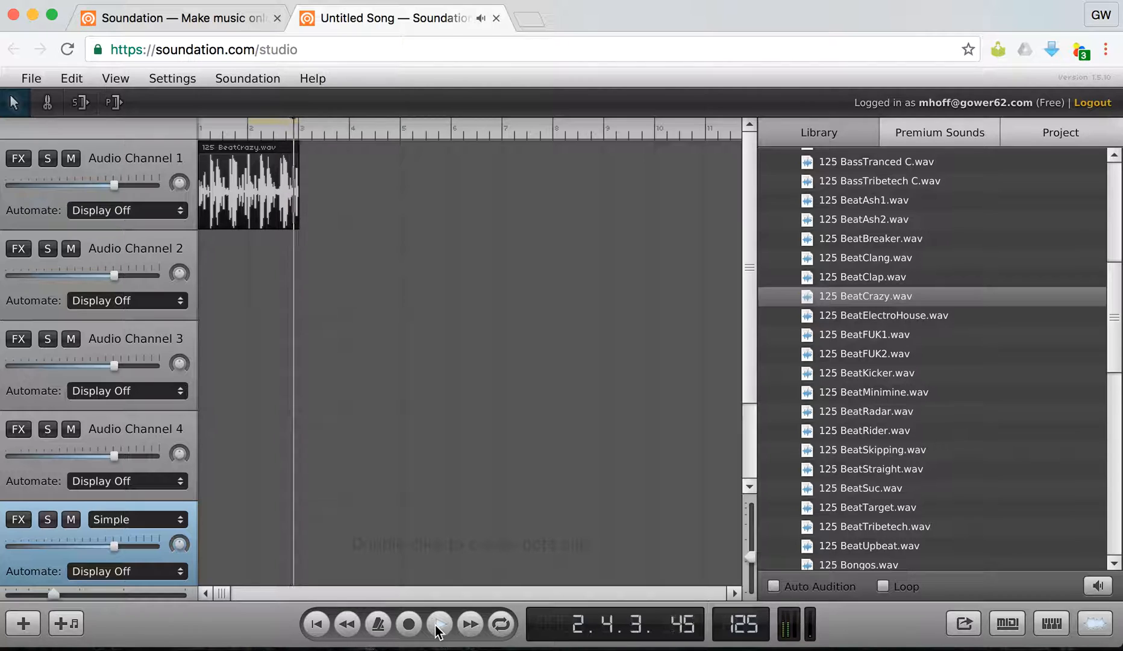
click(440, 627)
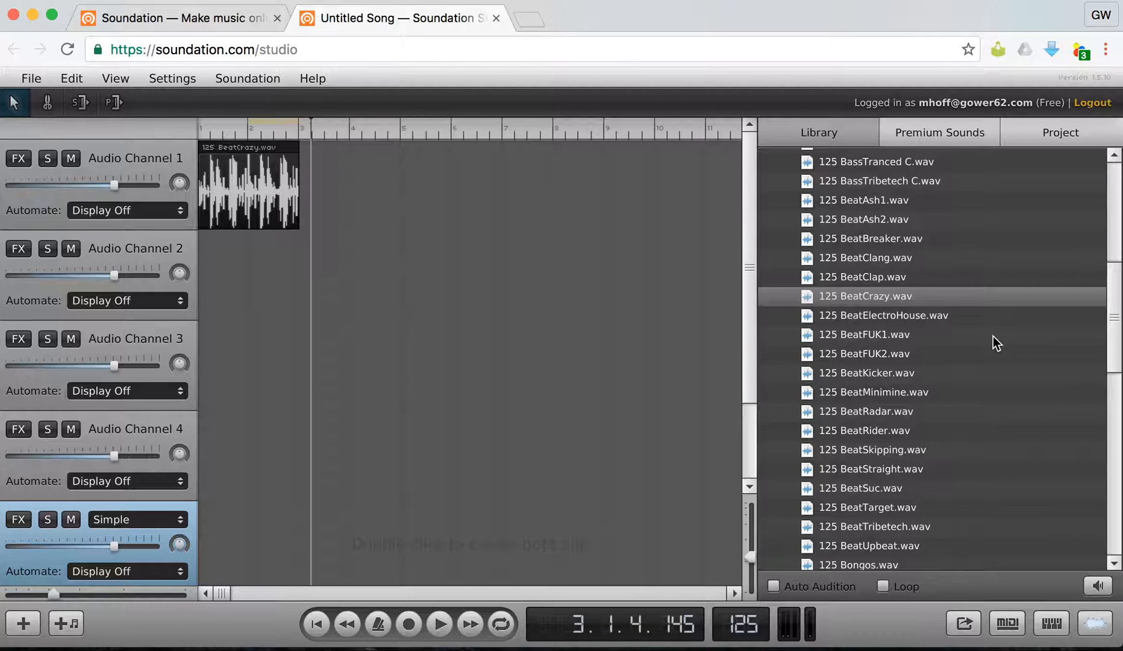
Step: Place 125 BassArp C.wav at the start of Audio Channel 2 and play both channels from the beginning
drag(1116, 320, 1093, 201)
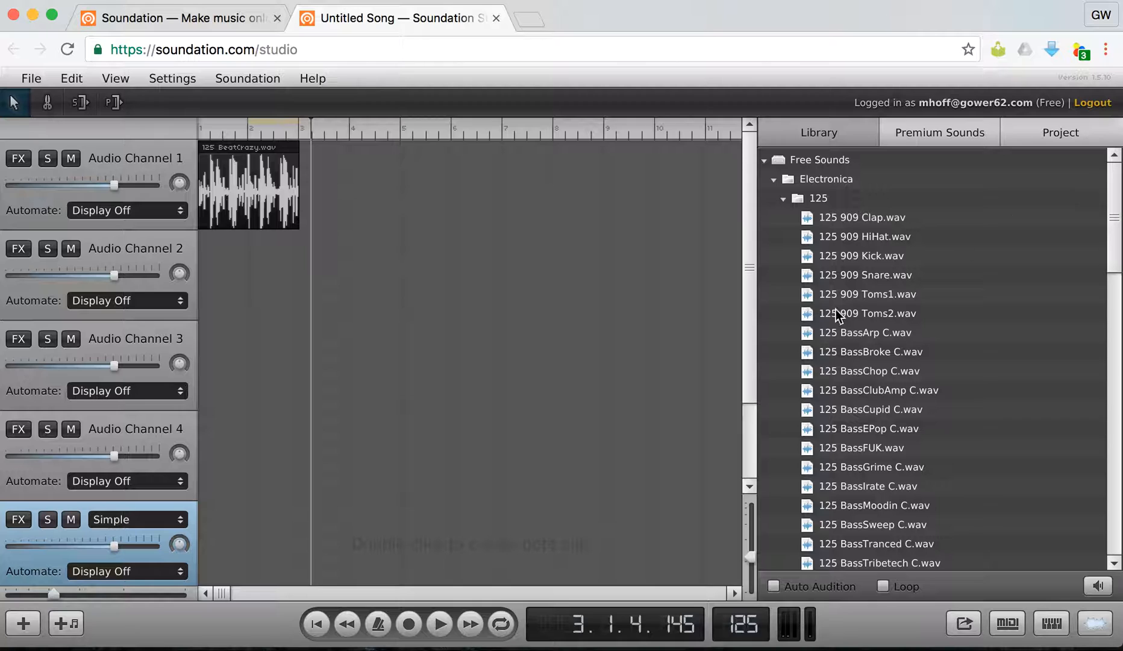
click(844, 339)
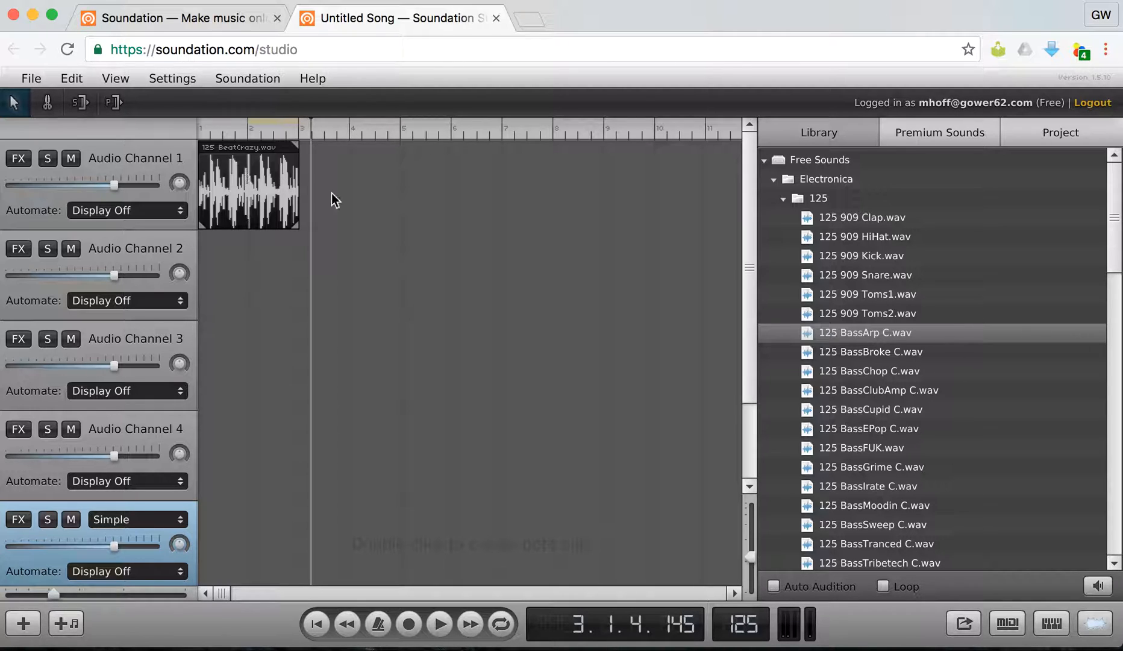
drag(863, 334, 304, 277)
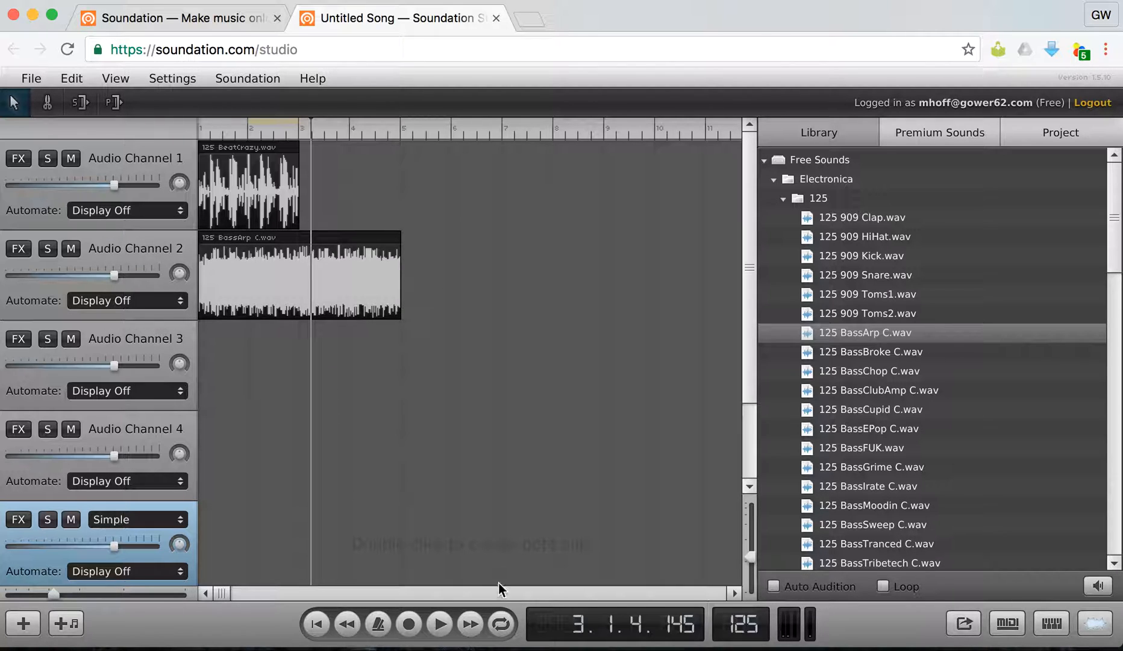
click(315, 626)
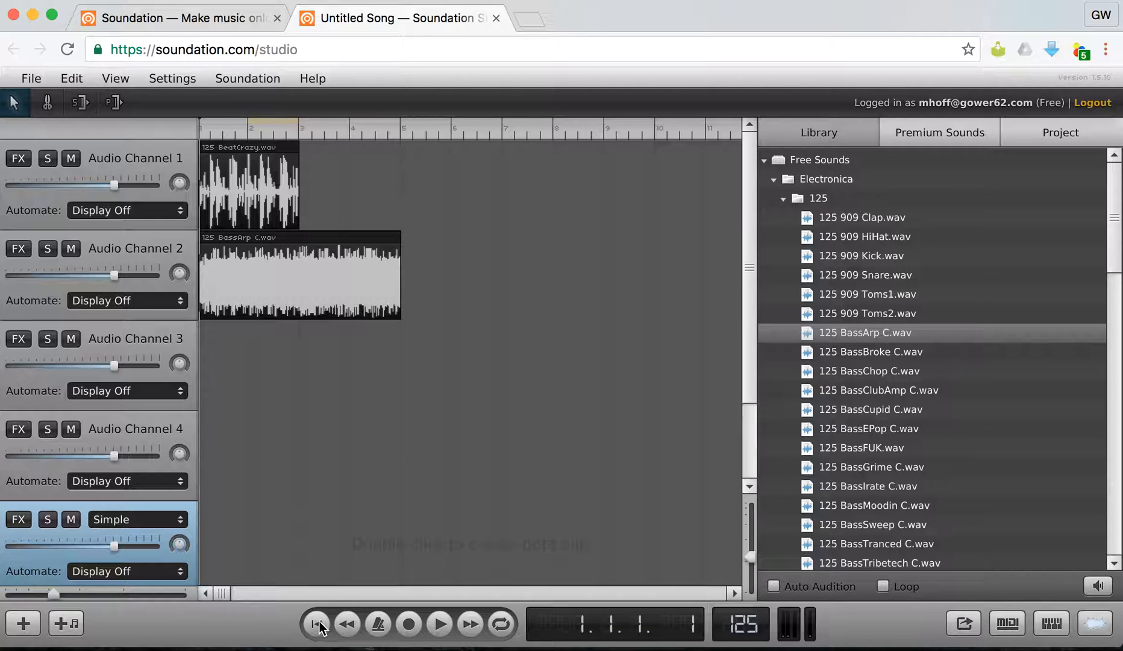
click(441, 629)
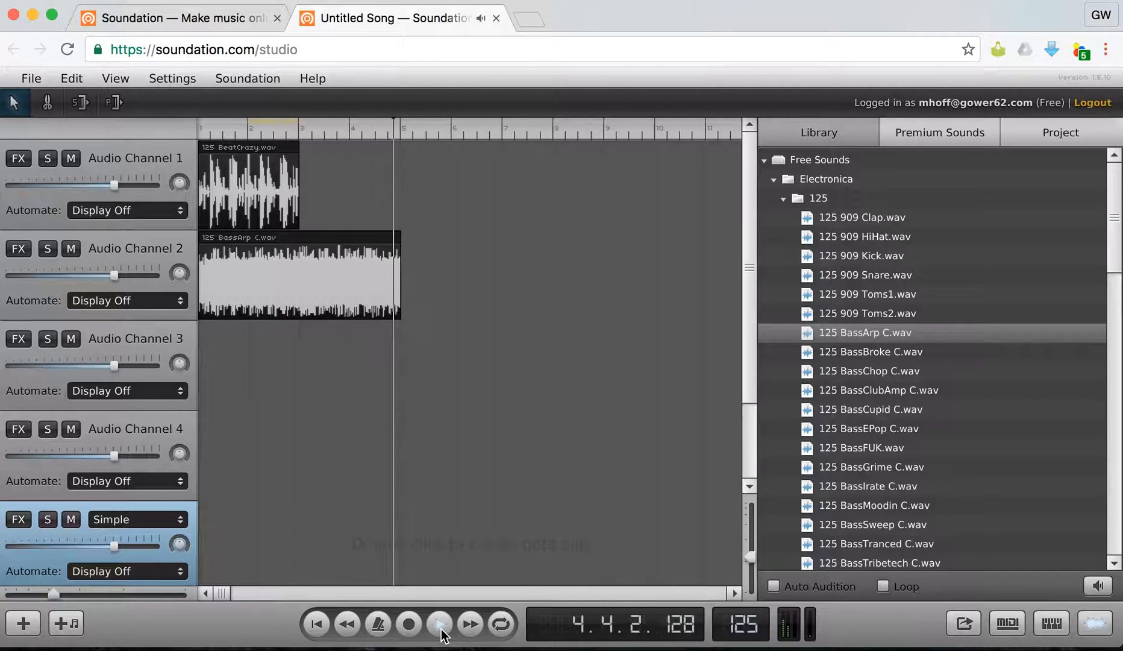
click(440, 627)
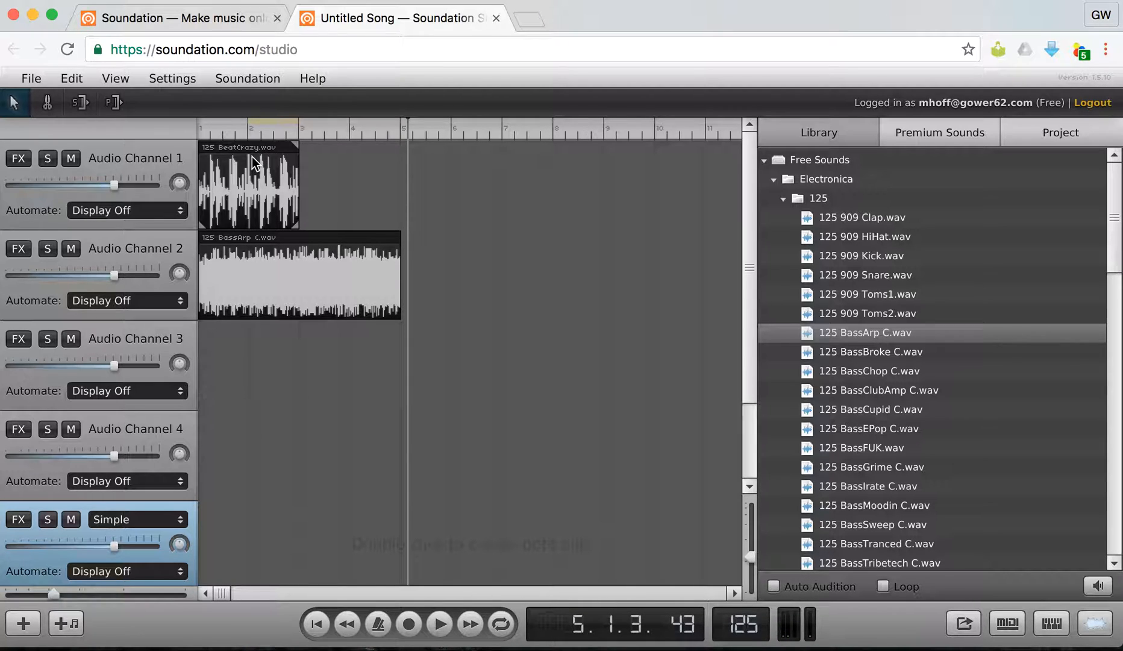
Step: Loop the BeatCrazy clip out to bar 5, matching the bass clip's end, and play the song from the beginning
drag(293, 147, 401, 156)
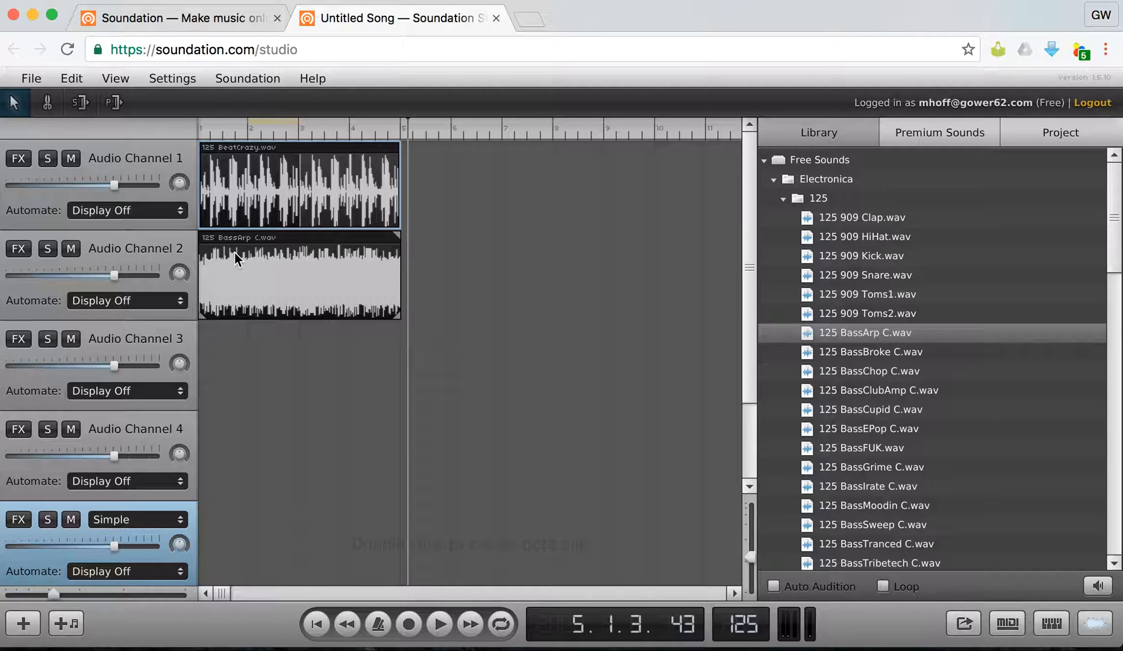
click(314, 624)
click(440, 625)
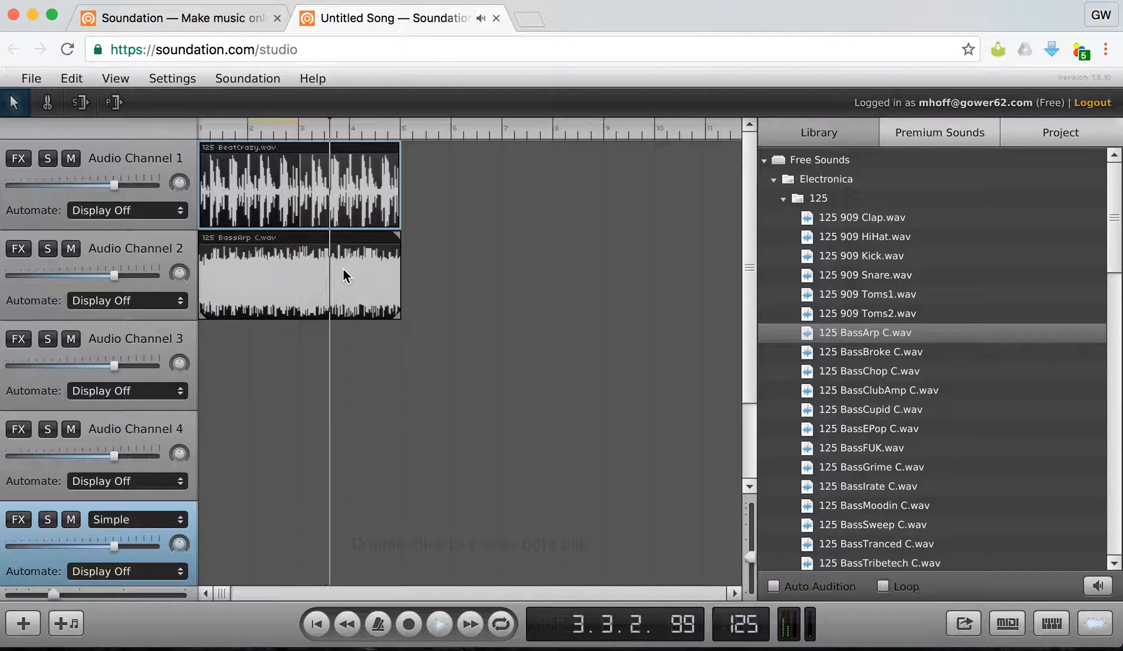
click(440, 624)
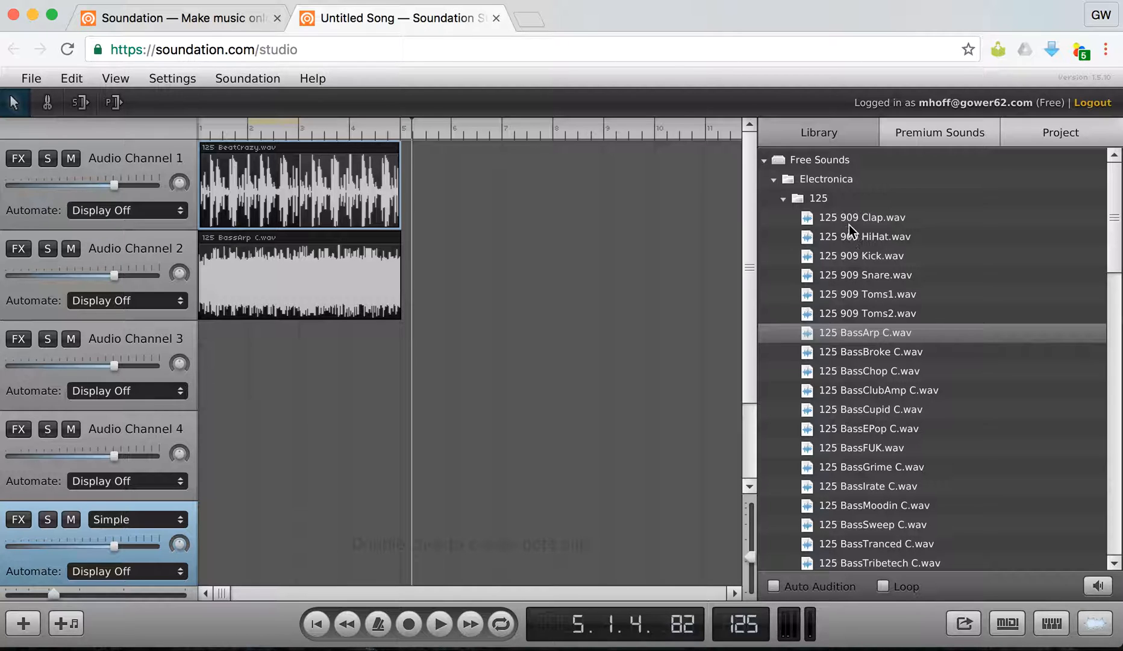
Step: Preview 125 SynthPassion C.wav from the 125 folder and place it at the start of Audio Channel 3
scroll(852, 250, down, 2)
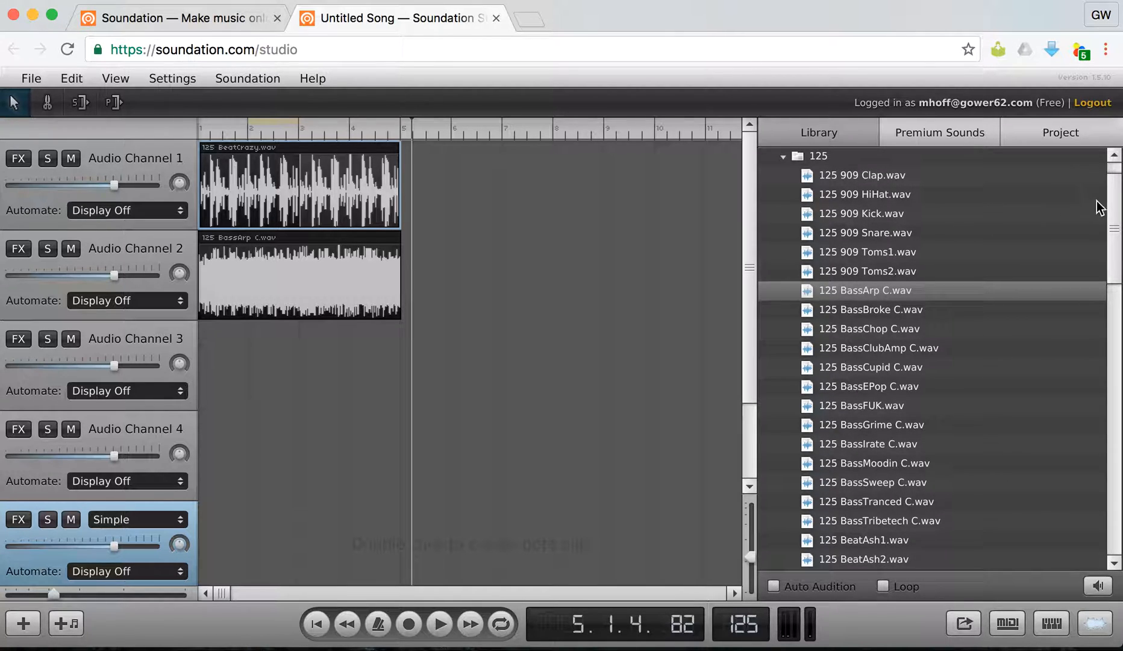
drag(1113, 208, 1120, 409)
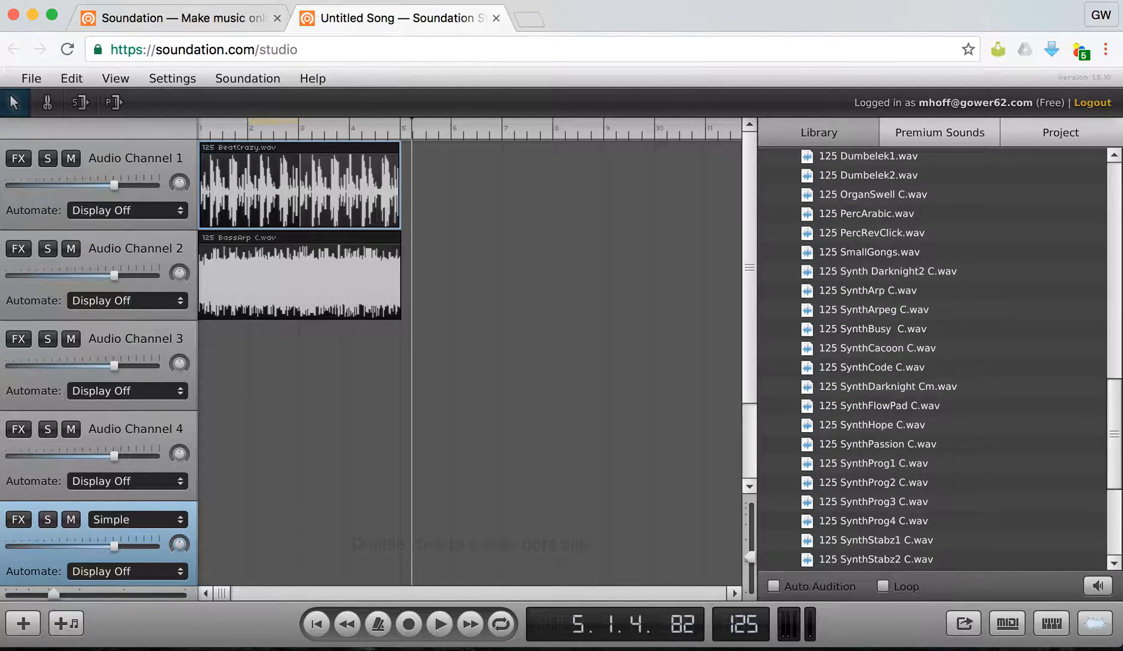
click(856, 447)
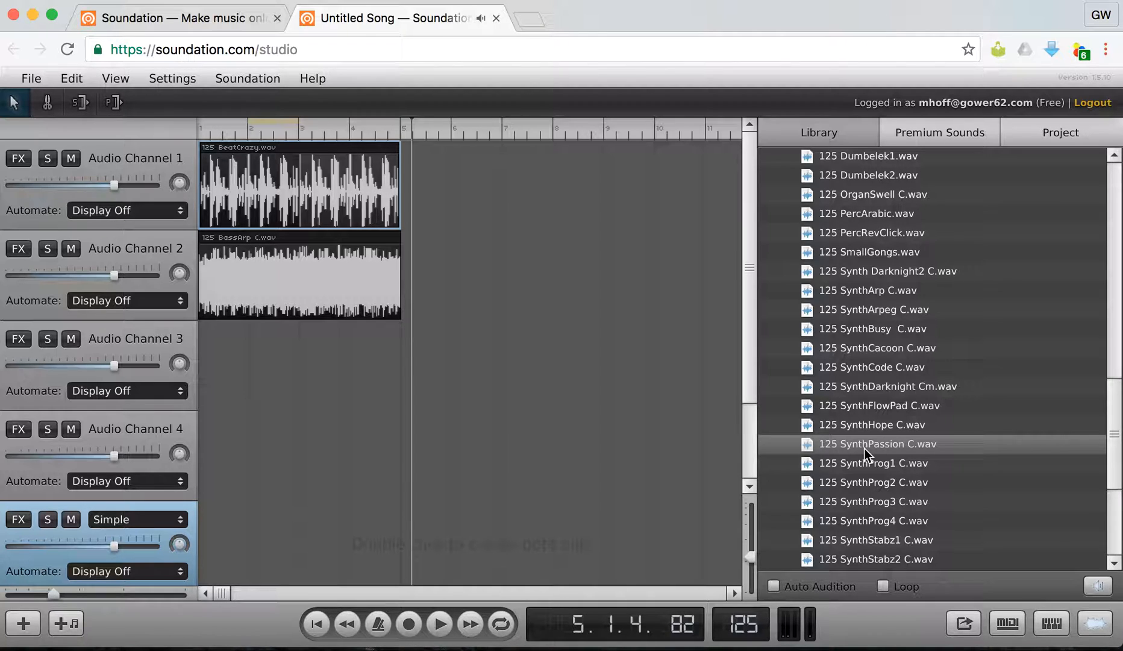
drag(864, 448, 343, 365)
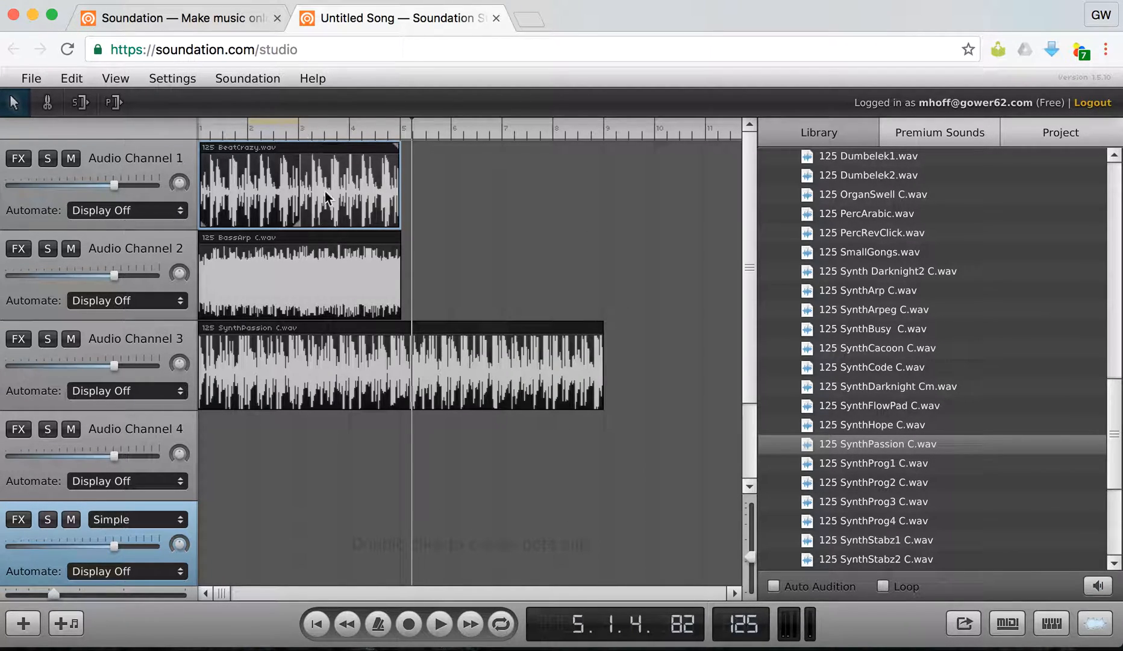
Step: Loop the BassArp and BeatCrazy clips out to bar 9, matching the synth clip's end, and play from the beginning
drag(398, 235, 604, 265)
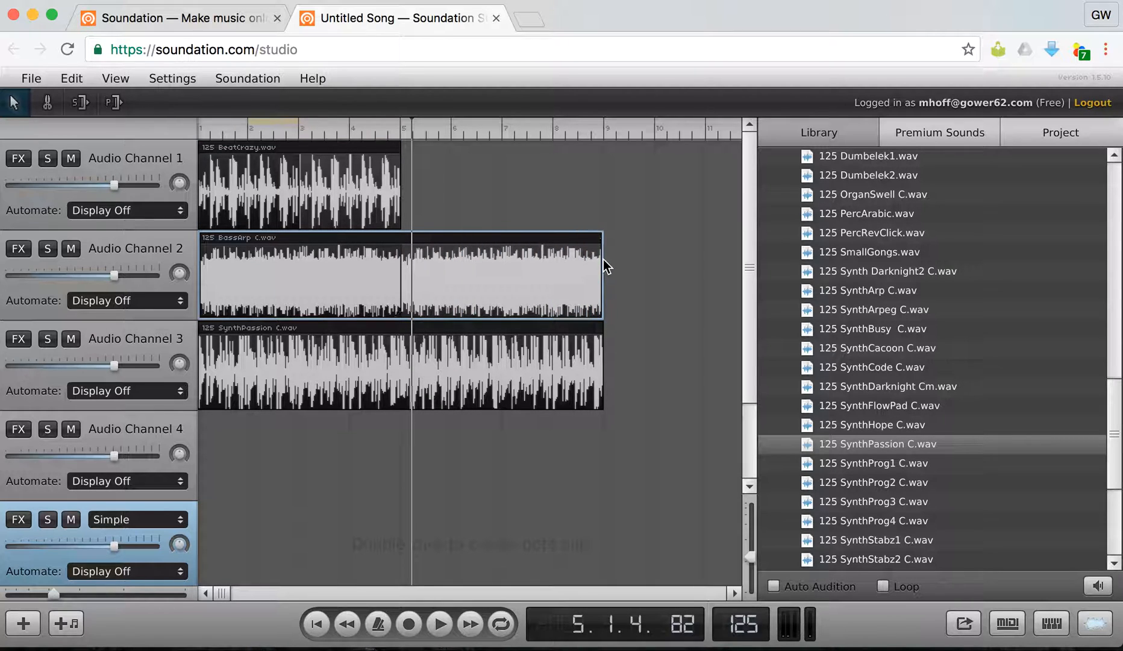
drag(397, 147, 602, 177)
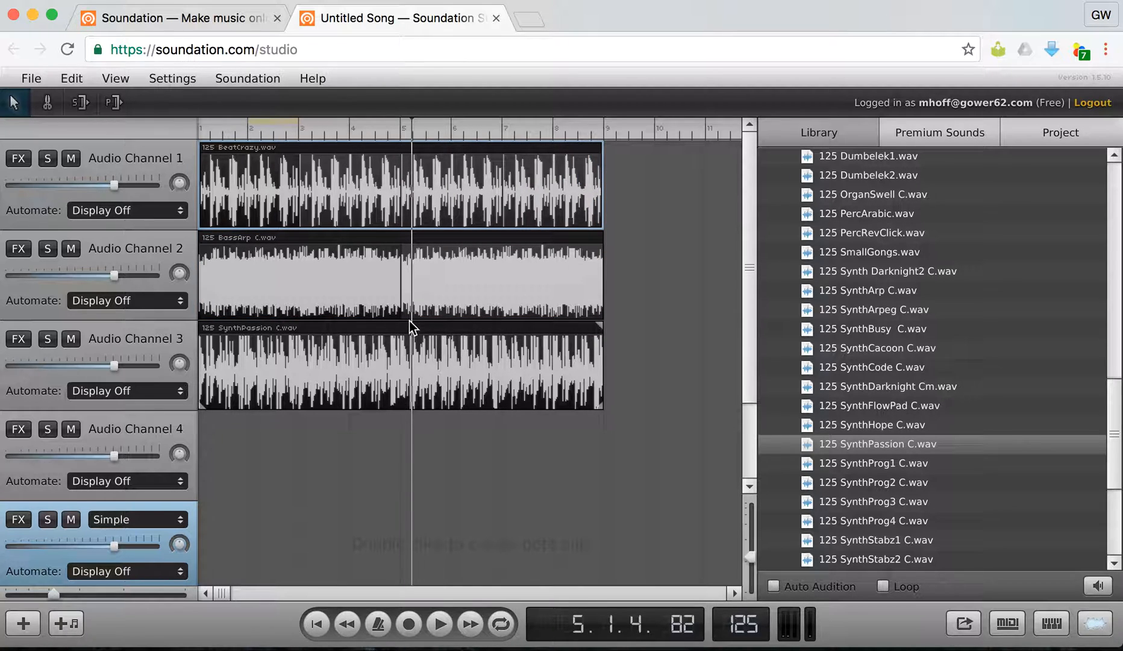
click(317, 624)
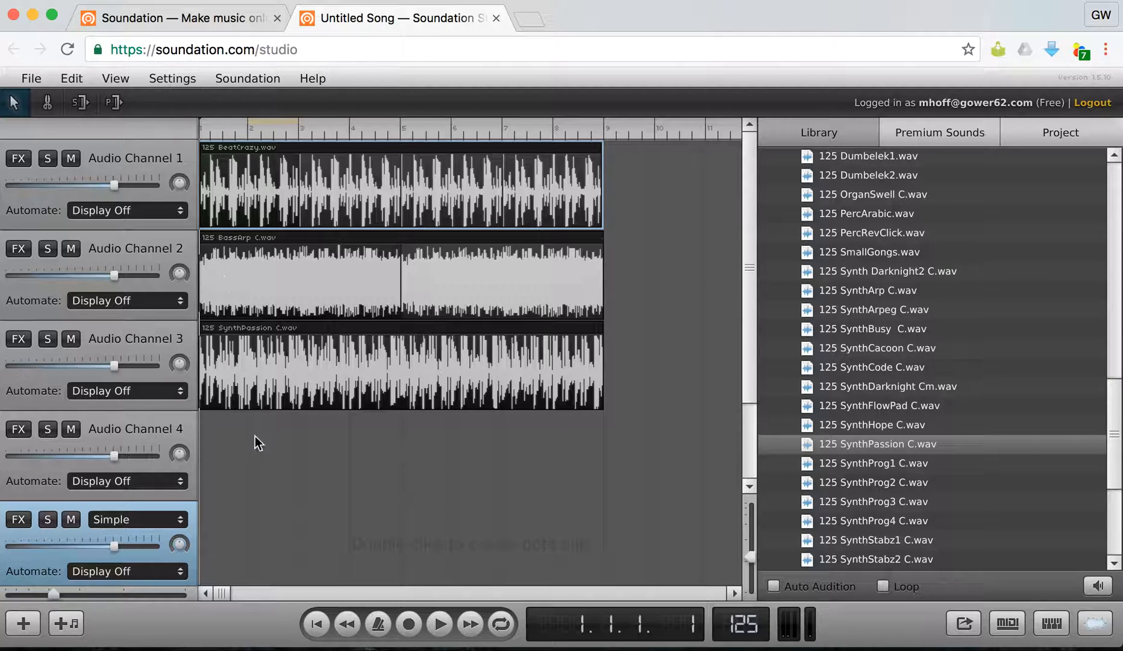
click(441, 624)
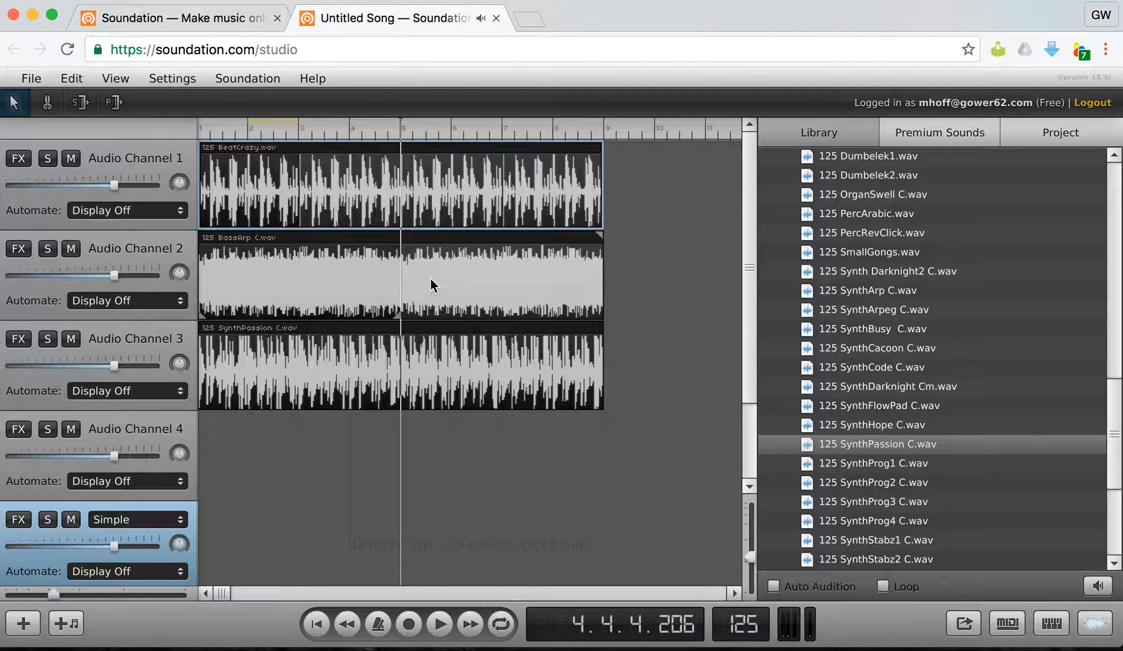
Step: Delete the SynthPassion clip from Audio Channel 3 and place 125 SynthPassion C.wav on Audio Channel 1 at bar 9, directly after the beat
click(408, 344)
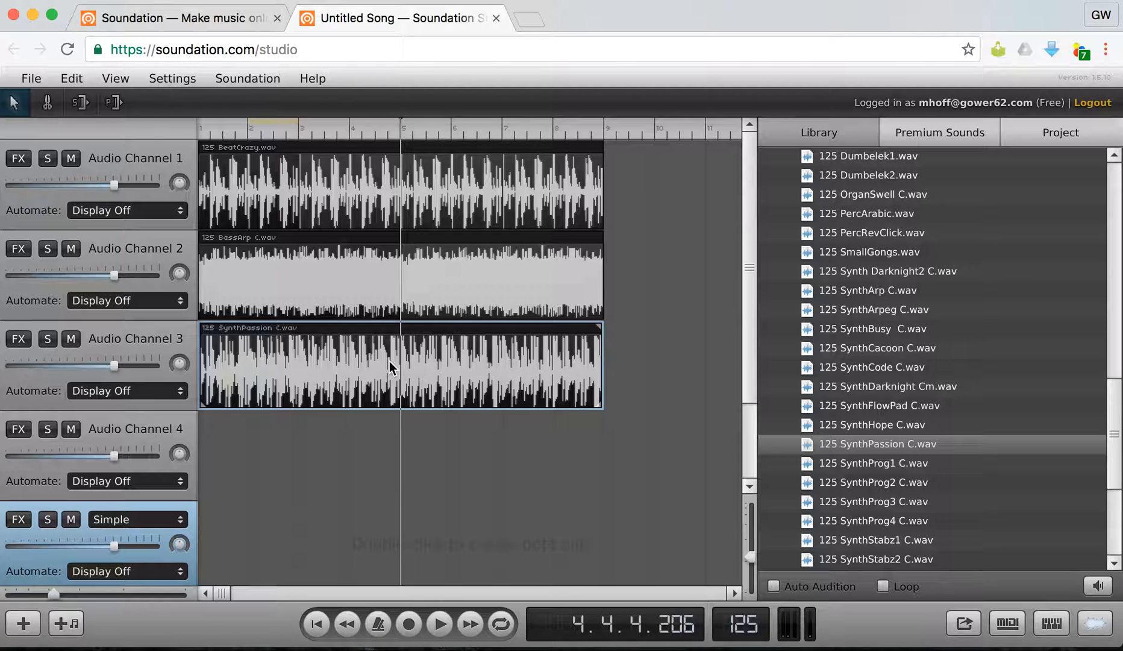
key(Delete)
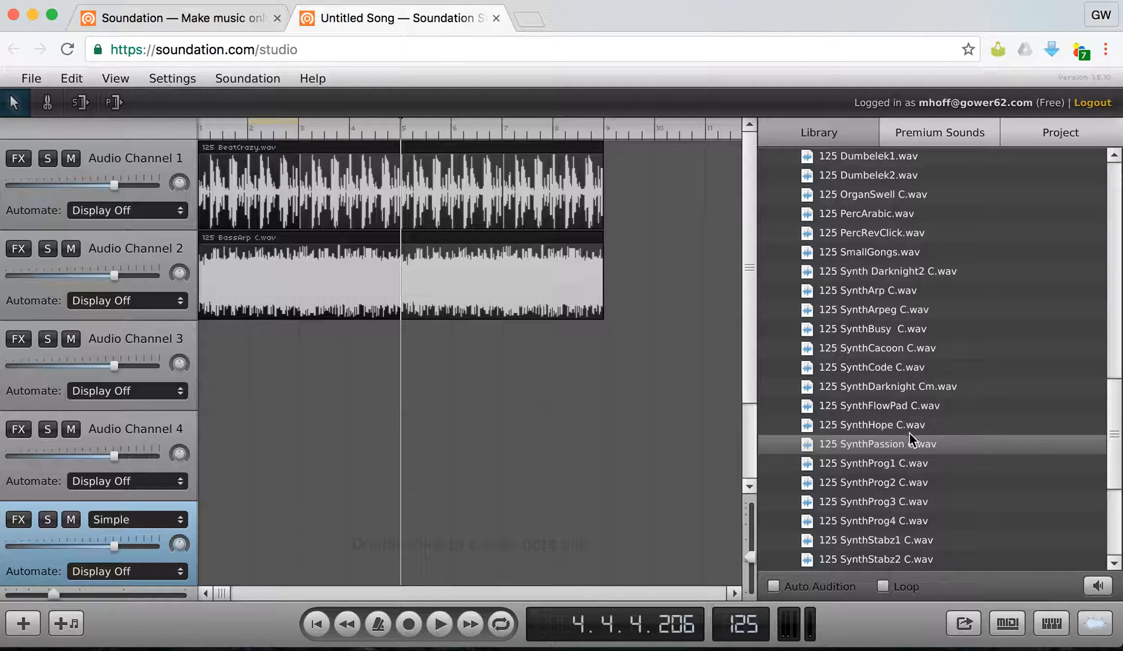
drag(904, 443, 749, 185)
drag(824, 445, 748, 186)
drag(223, 593, 232, 593)
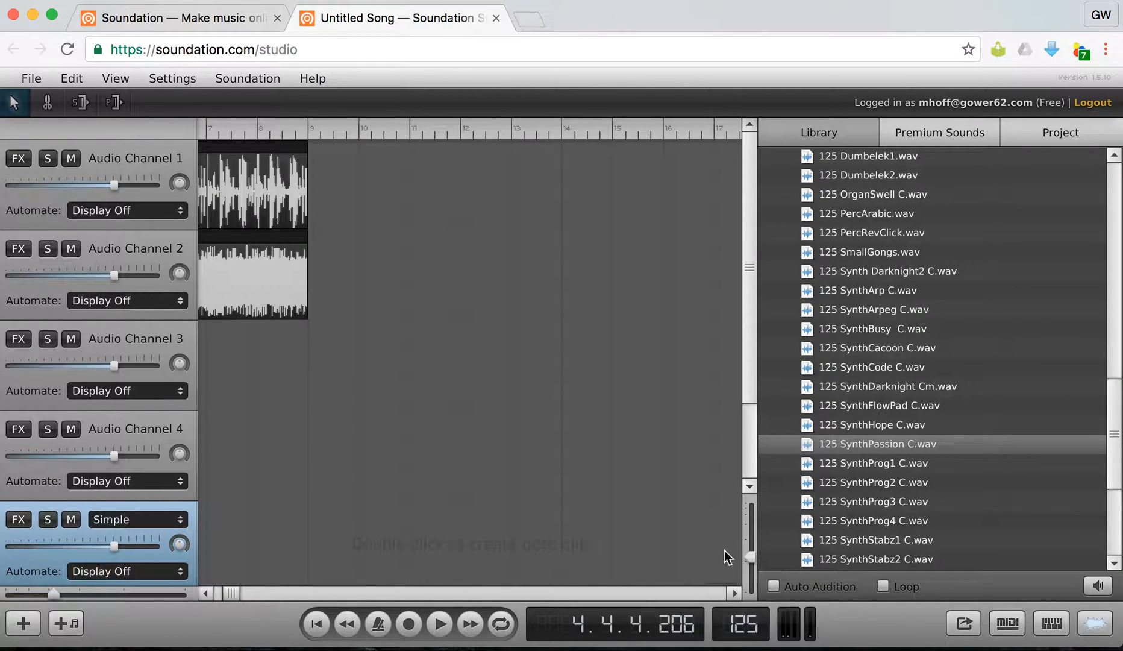
drag(828, 448, 457, 189)
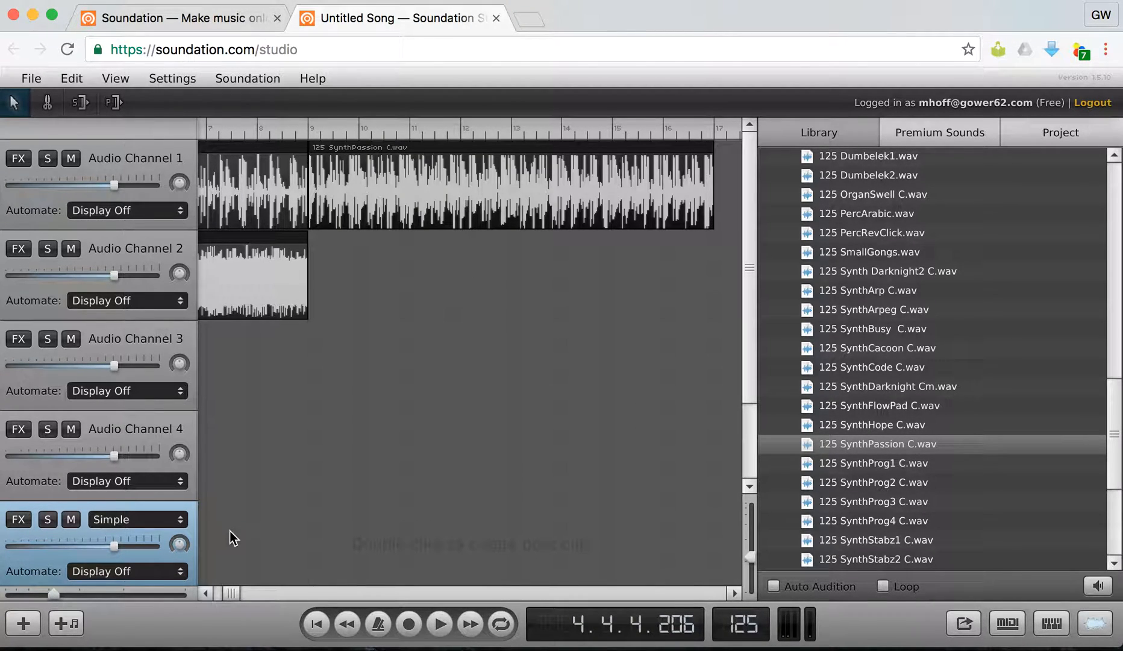
drag(233, 592, 221, 592)
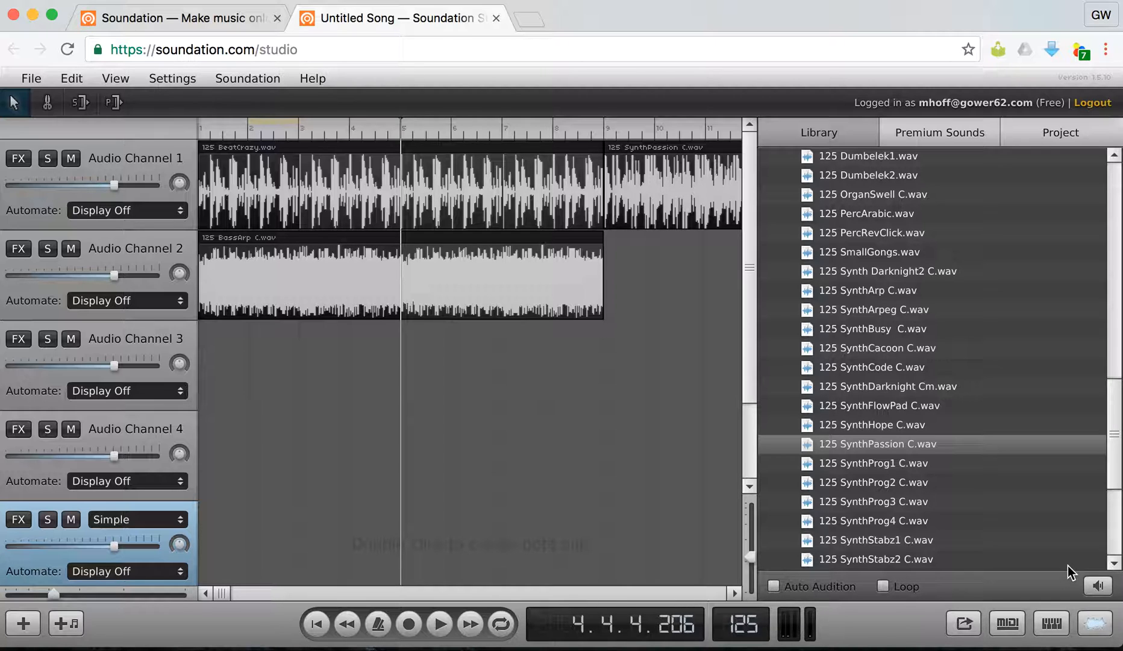
Step: Place 125 SynthStabz2 C.wav from the 125 folder at the start of Audio Channel 3 and loop it out to bar 9
drag(1113, 432, 892, 463)
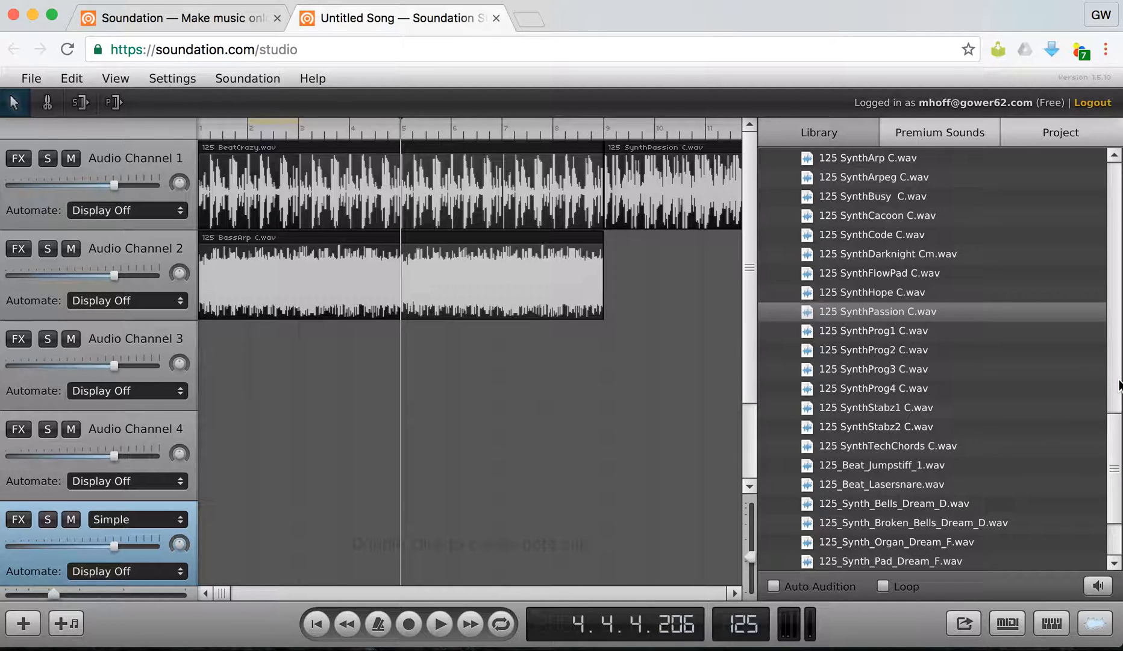
drag(1116, 442, 1114, 306)
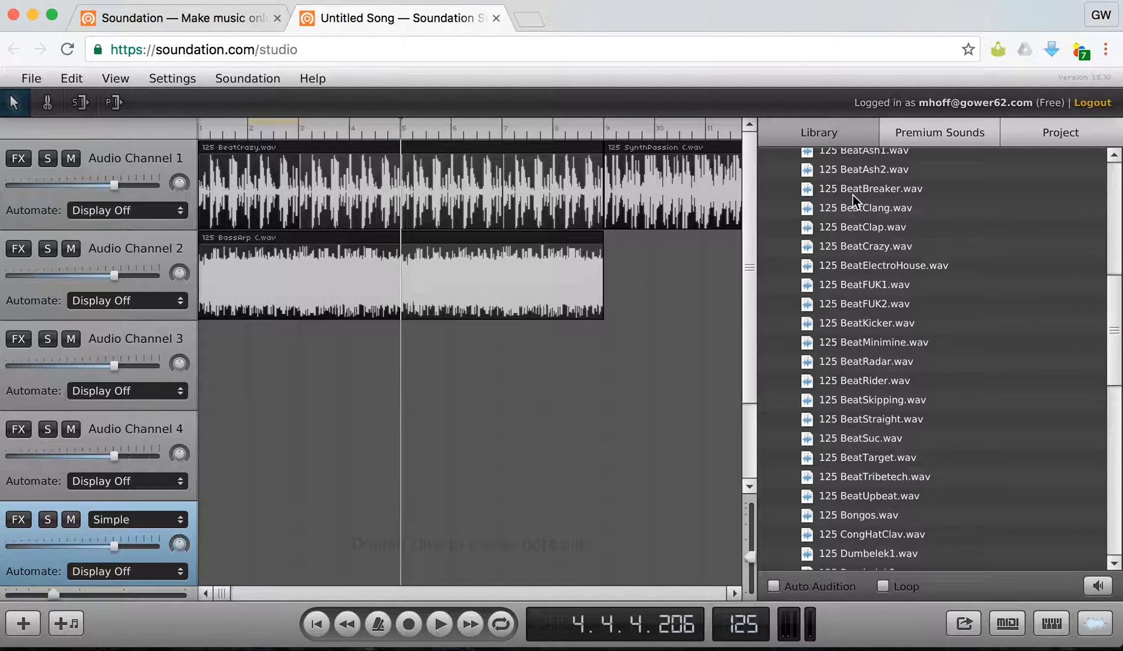
drag(1110, 311, 1110, 269)
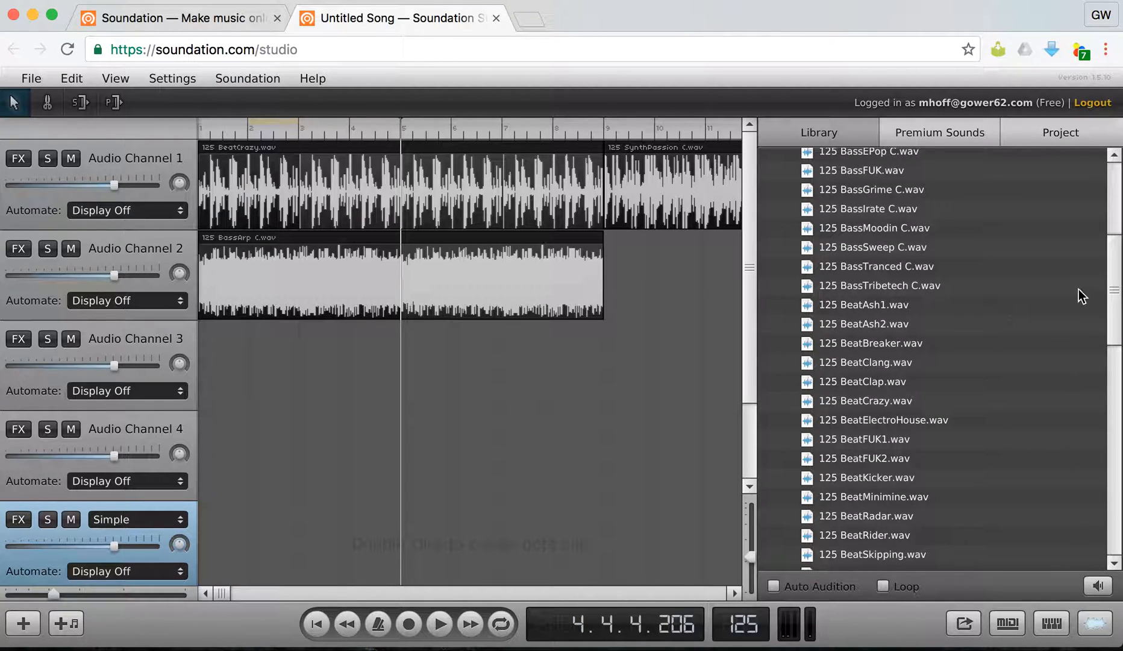
drag(1114, 308, 1109, 220)
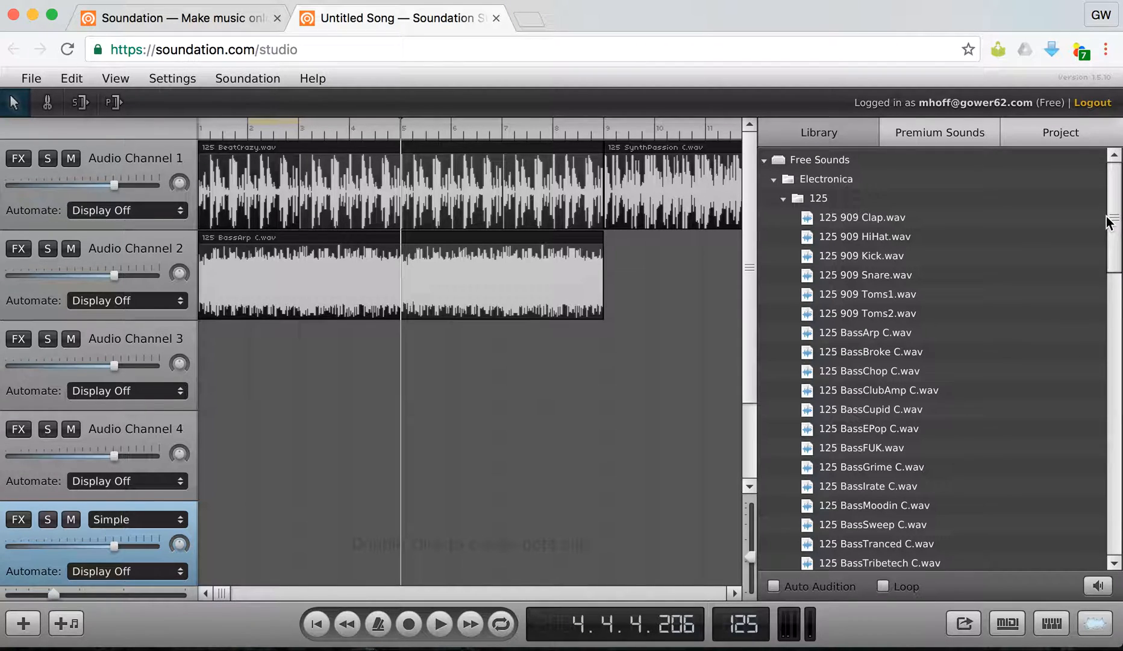
click(856, 240)
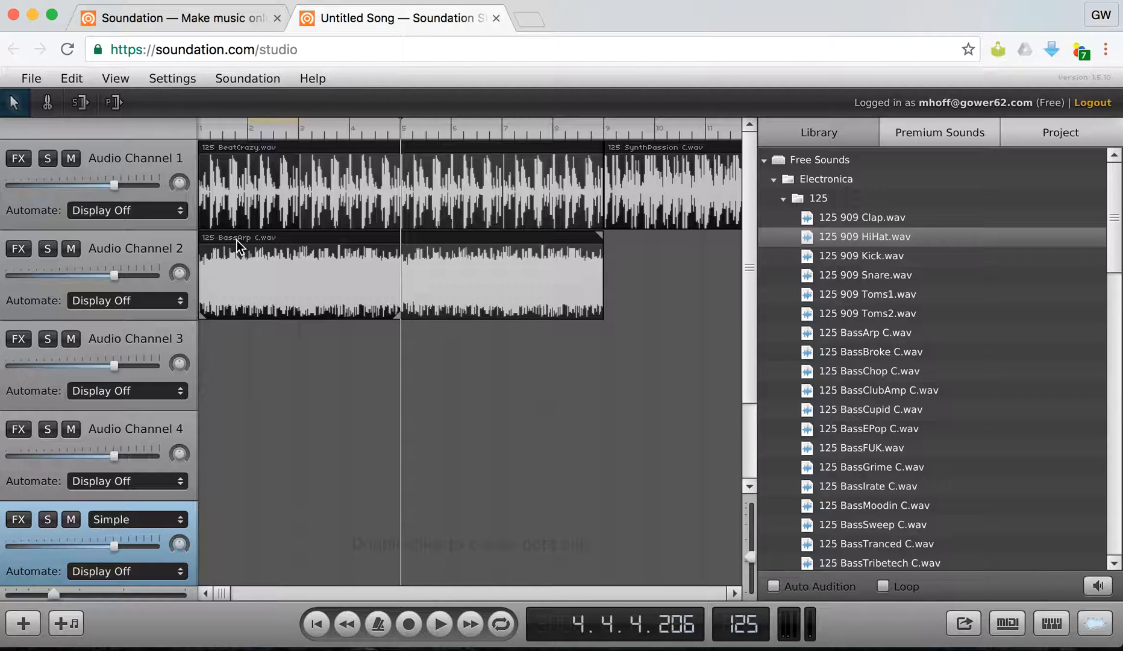
drag(1111, 192, 1109, 462)
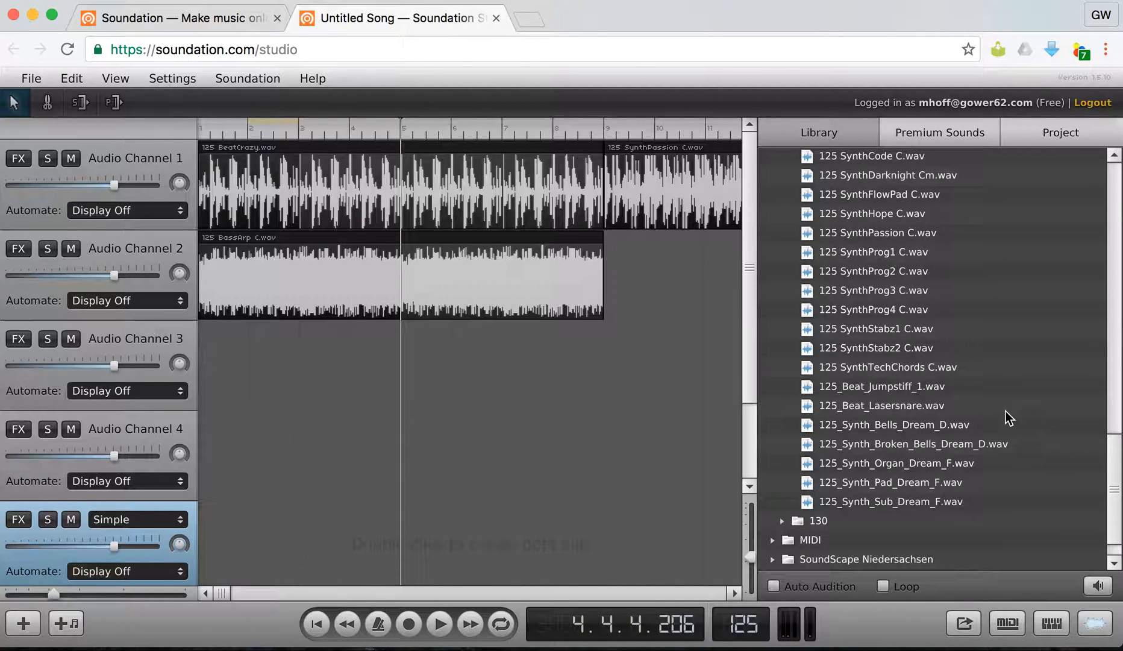
click(893, 352)
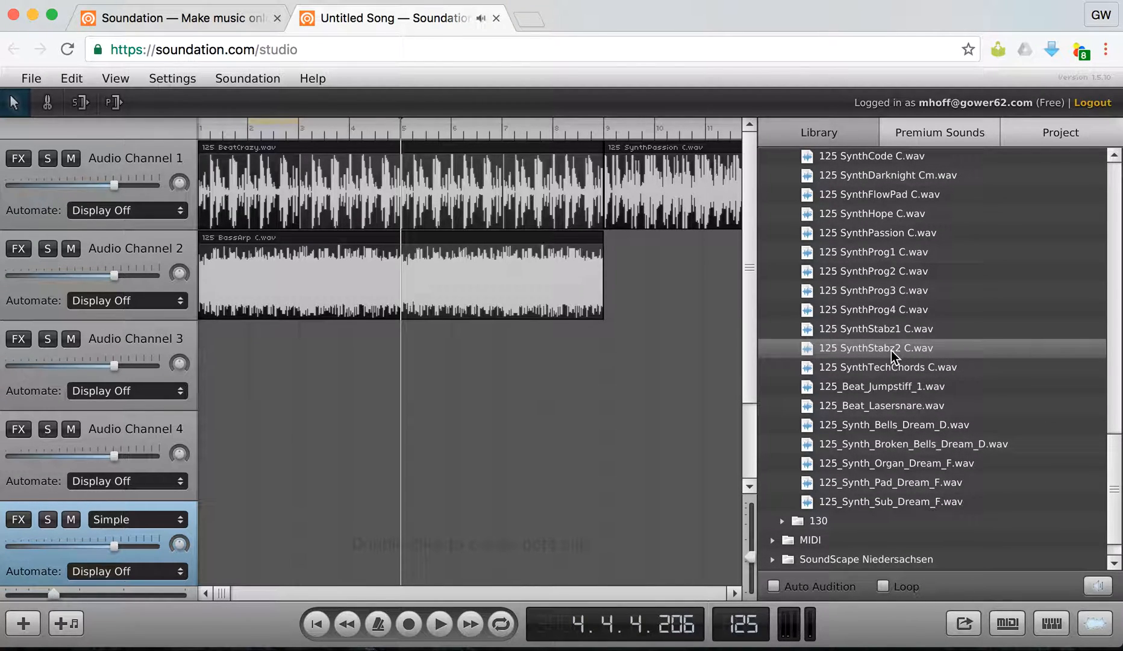
drag(892, 355, 252, 364)
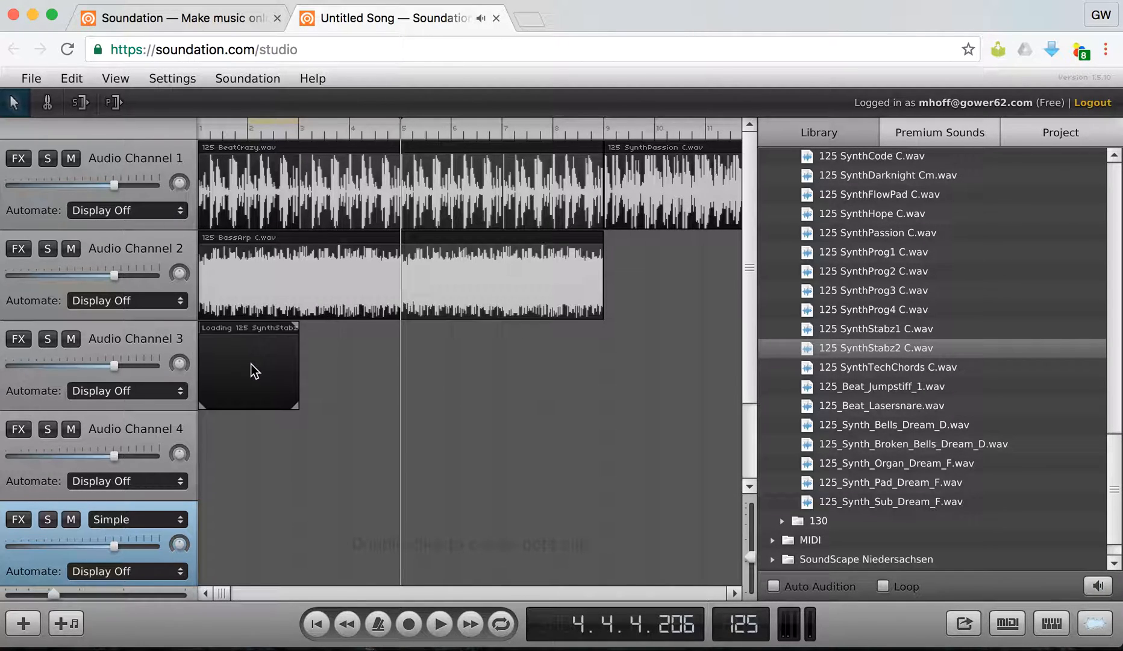
drag(294, 323, 601, 320)
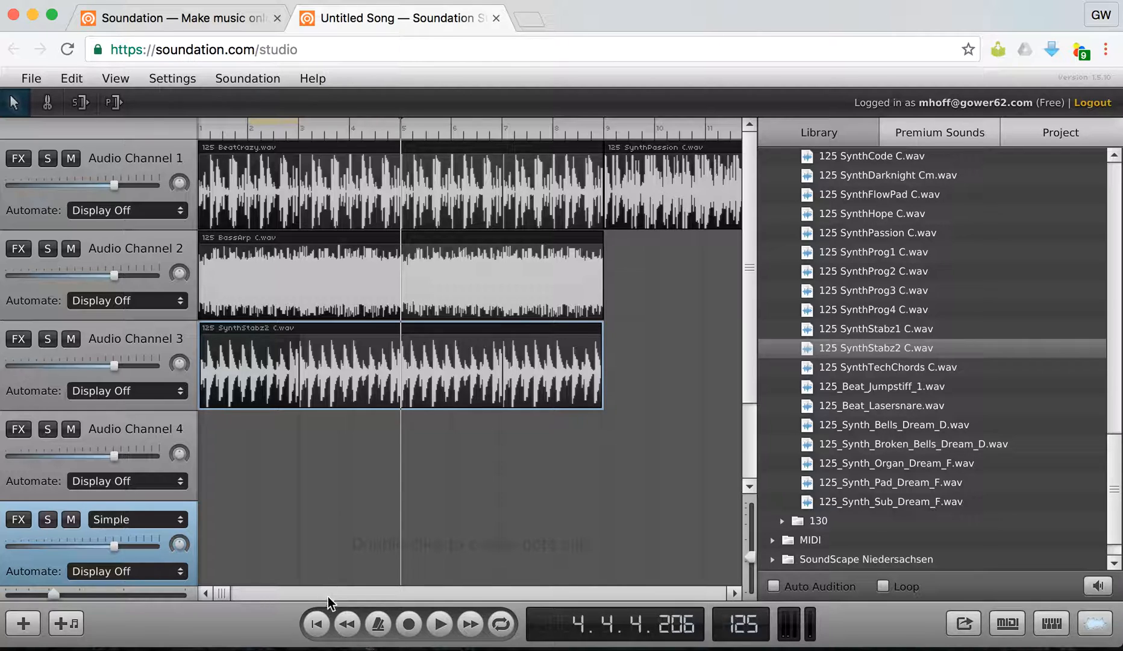
Step: Play the song from the beginning to hear the three channels together, and stop playback just after bar 5
click(312, 623)
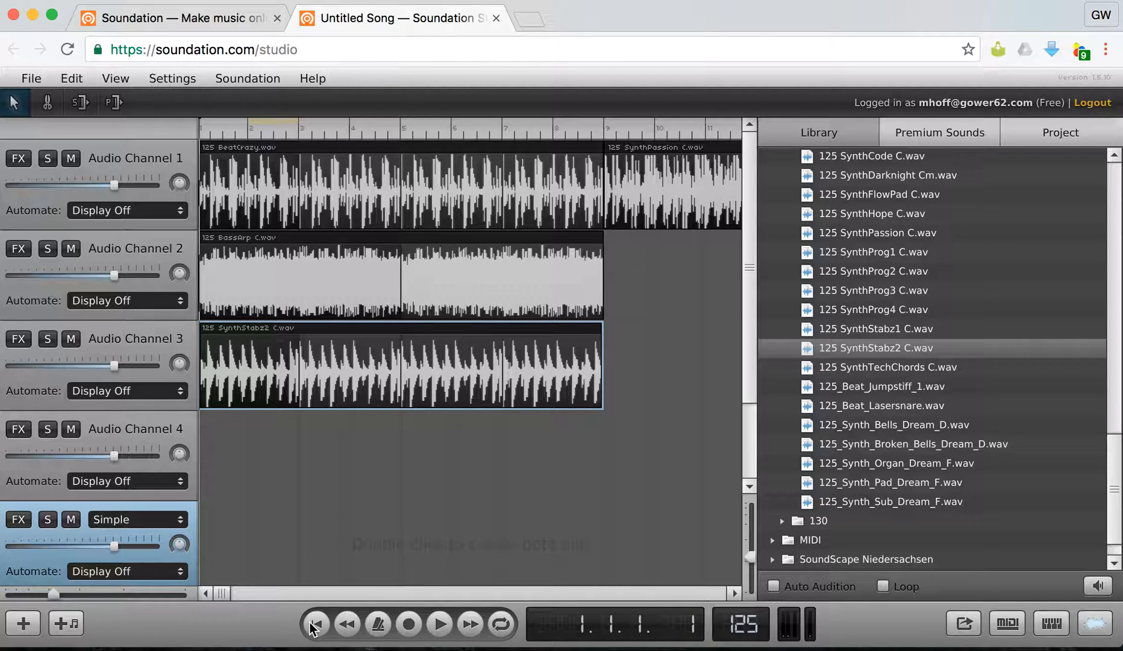
click(440, 625)
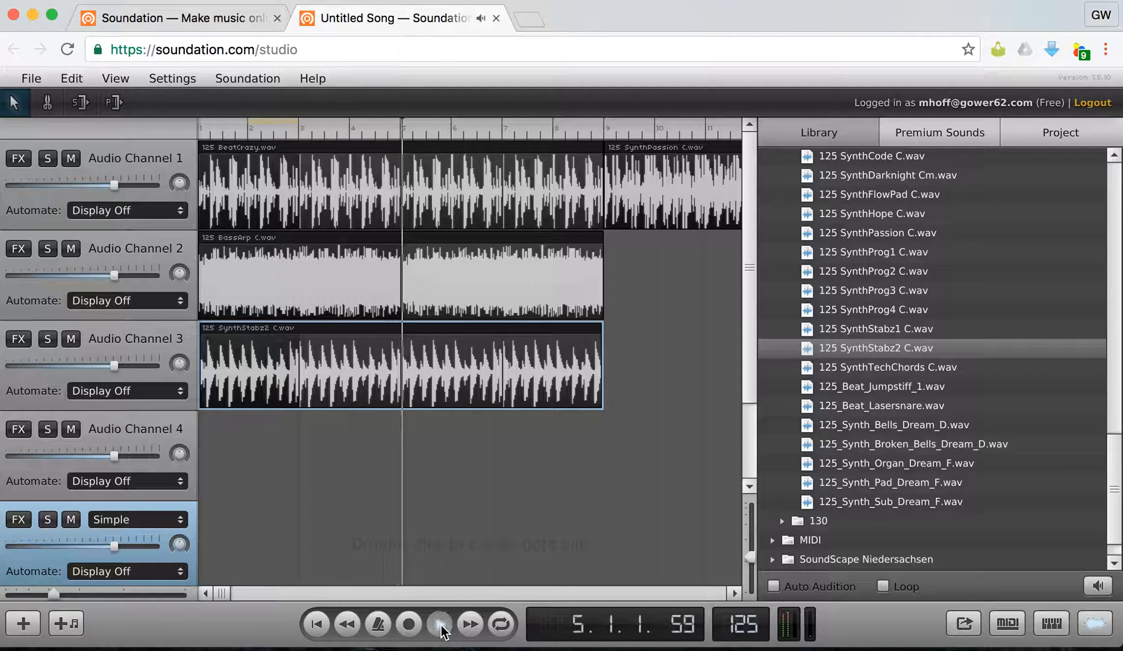
click(440, 624)
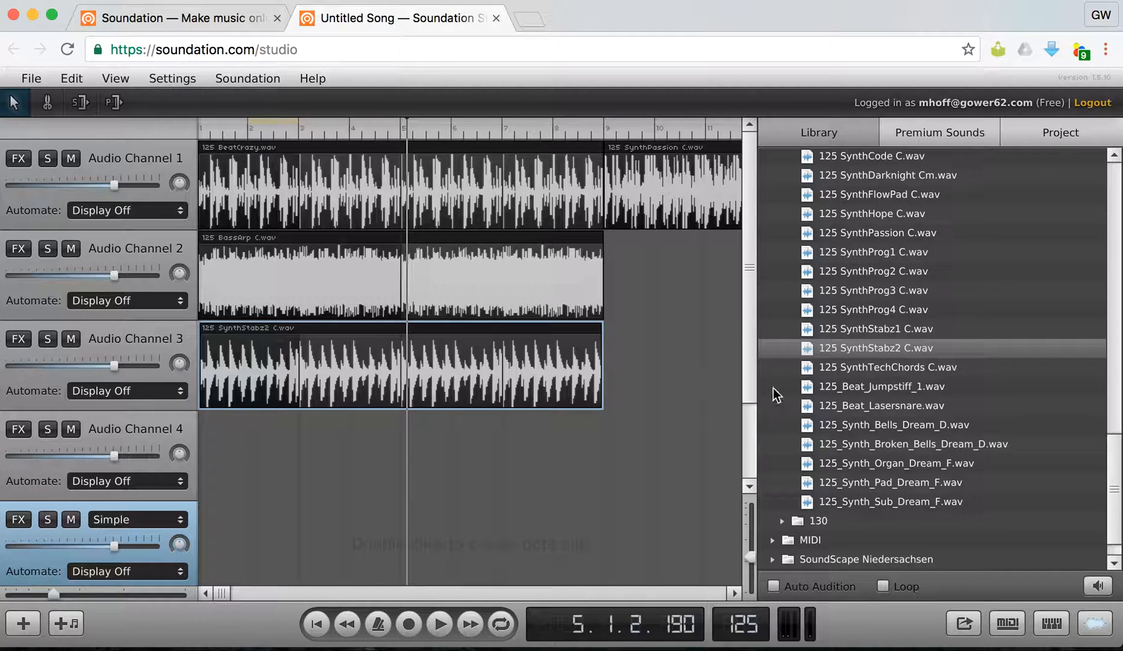
Step: Colour the BeatCrazy, BassArp and SynthStabz2 clips on Audio Channels 1 to 3 red
click(434, 199)
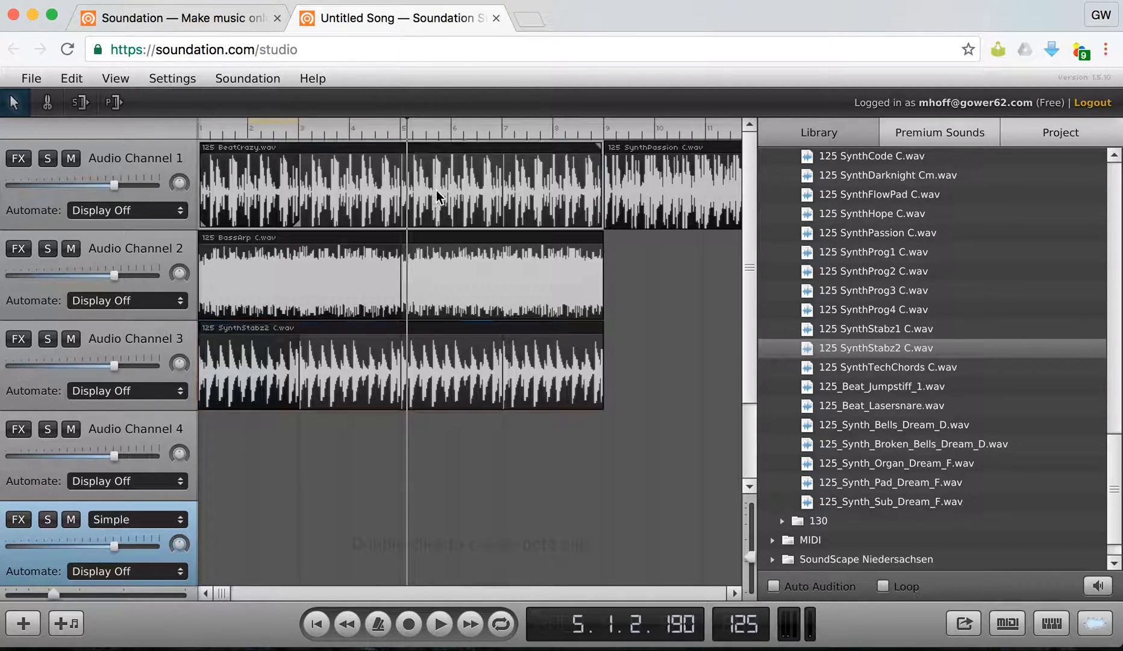
right_click(435, 192)
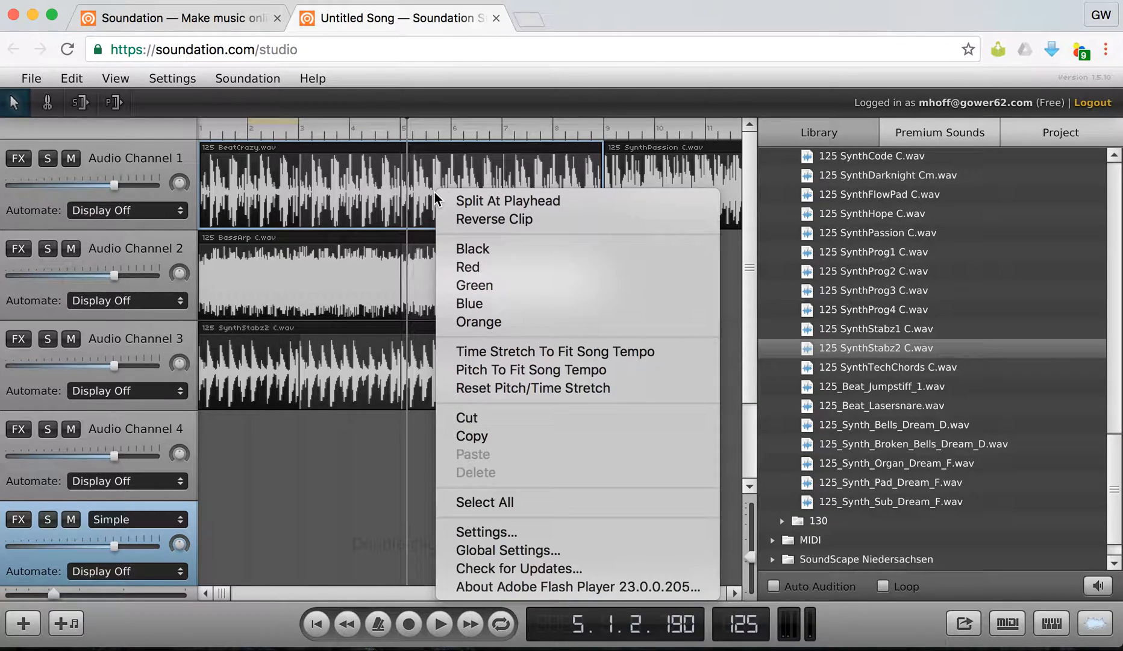
click(480, 269)
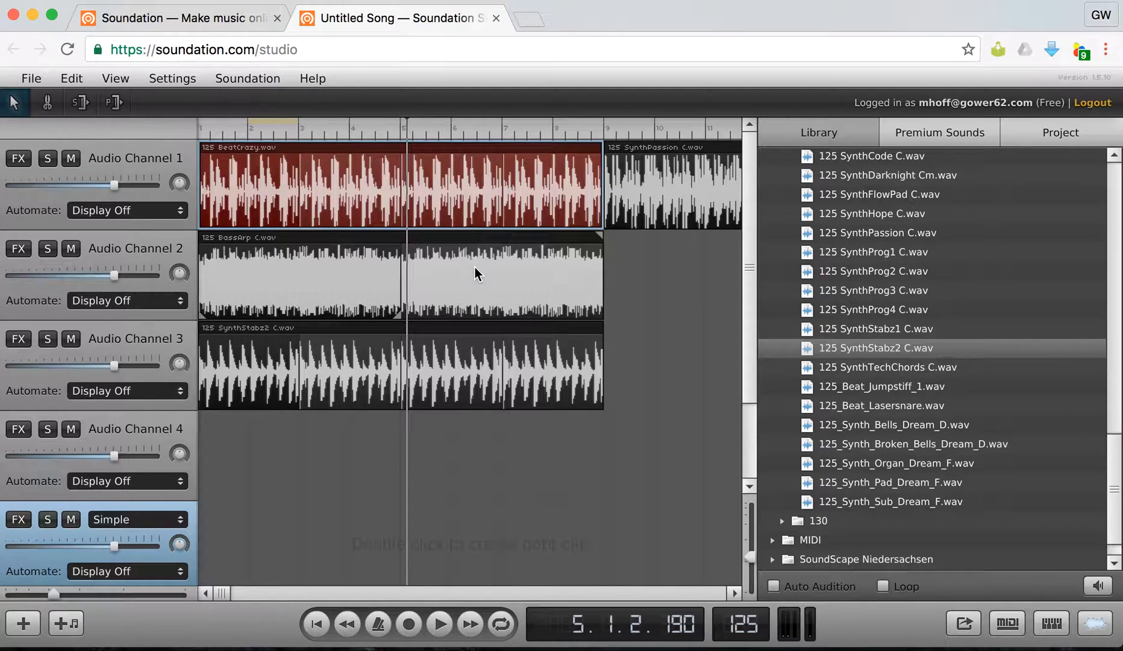
click(472, 267)
right_click(472, 266)
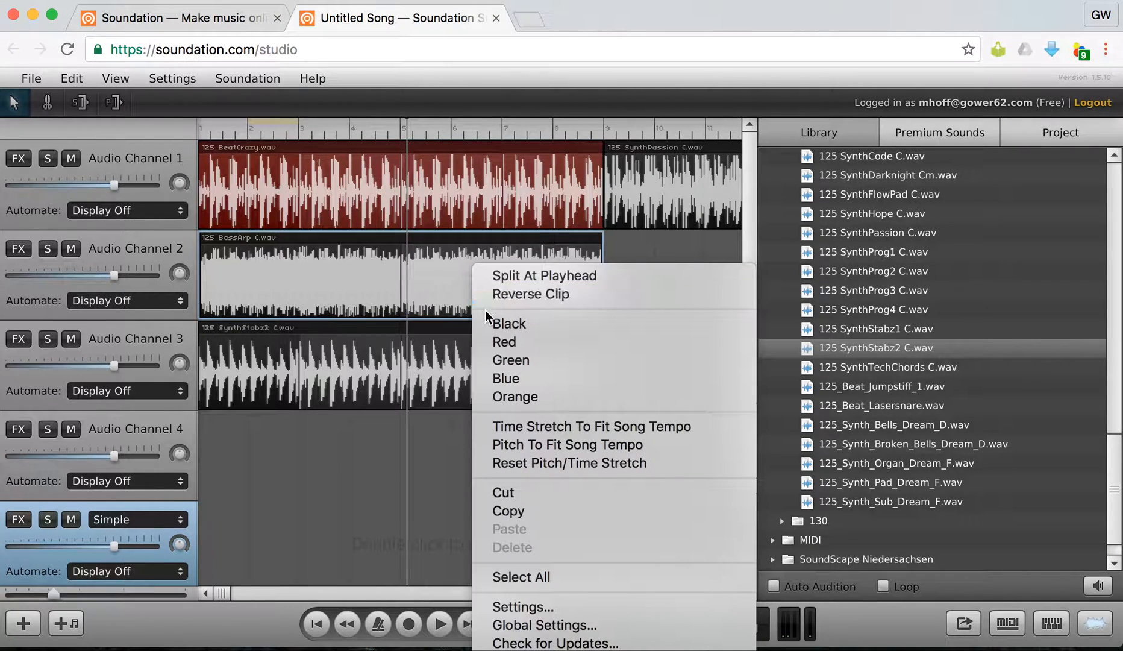
click(492, 339)
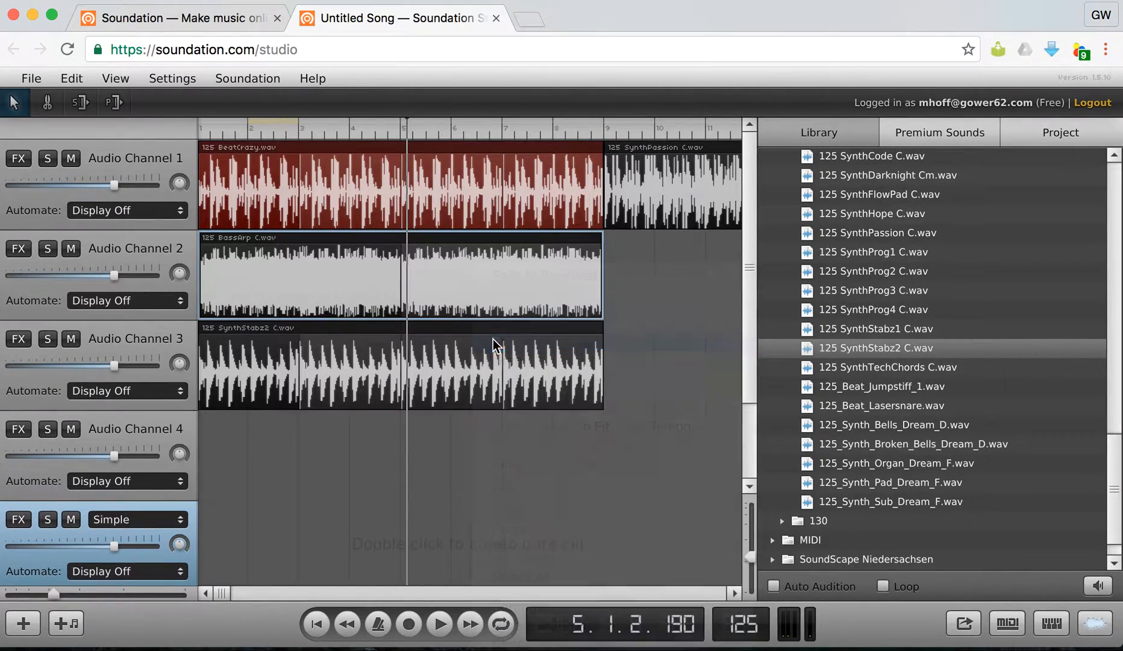
click(489, 367)
right_click(487, 362)
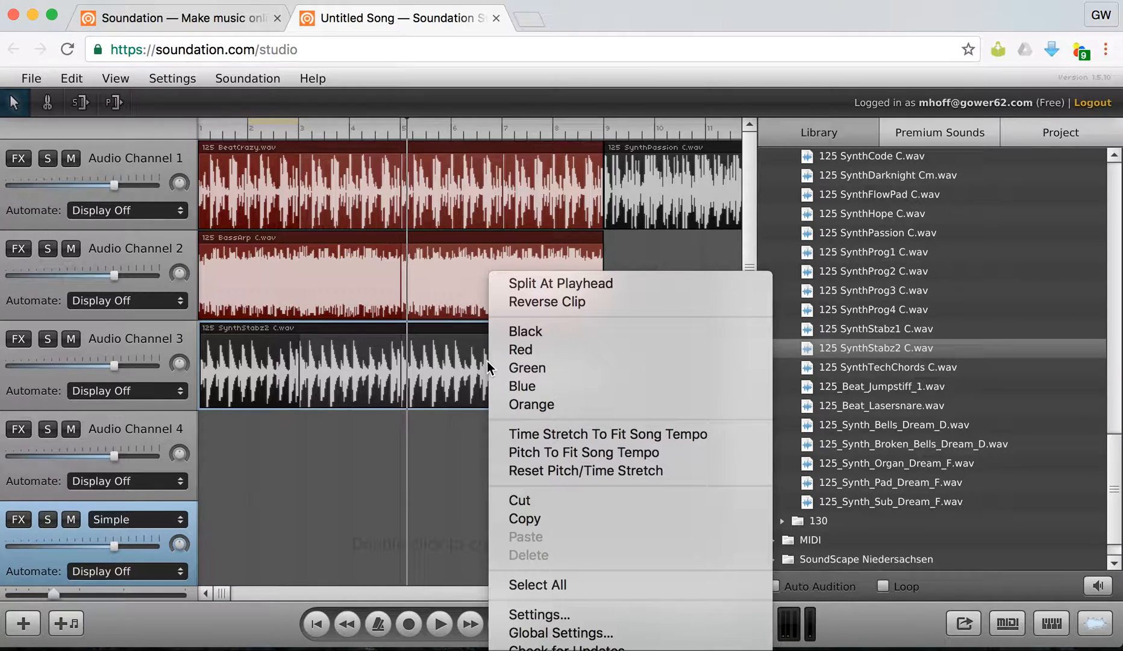
click(533, 352)
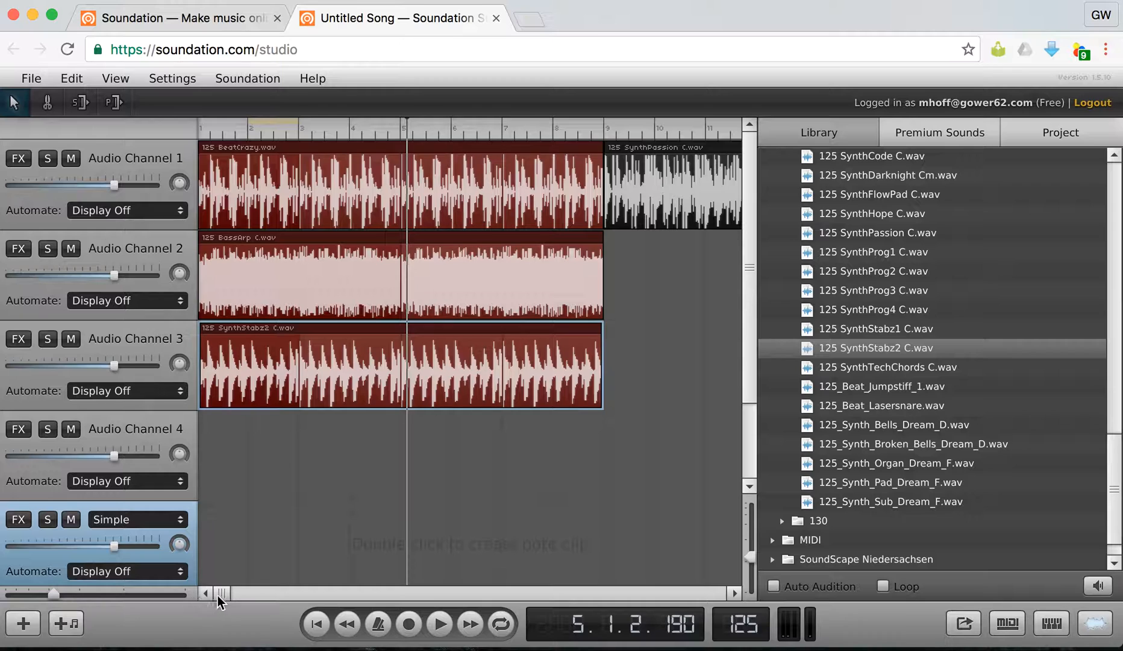
Step: Colour the SynthPassion clip at bar 9 of Audio Channel 1 green and return to the start of the timeline
drag(223, 595, 233, 594)
click(400, 188)
right_click(400, 188)
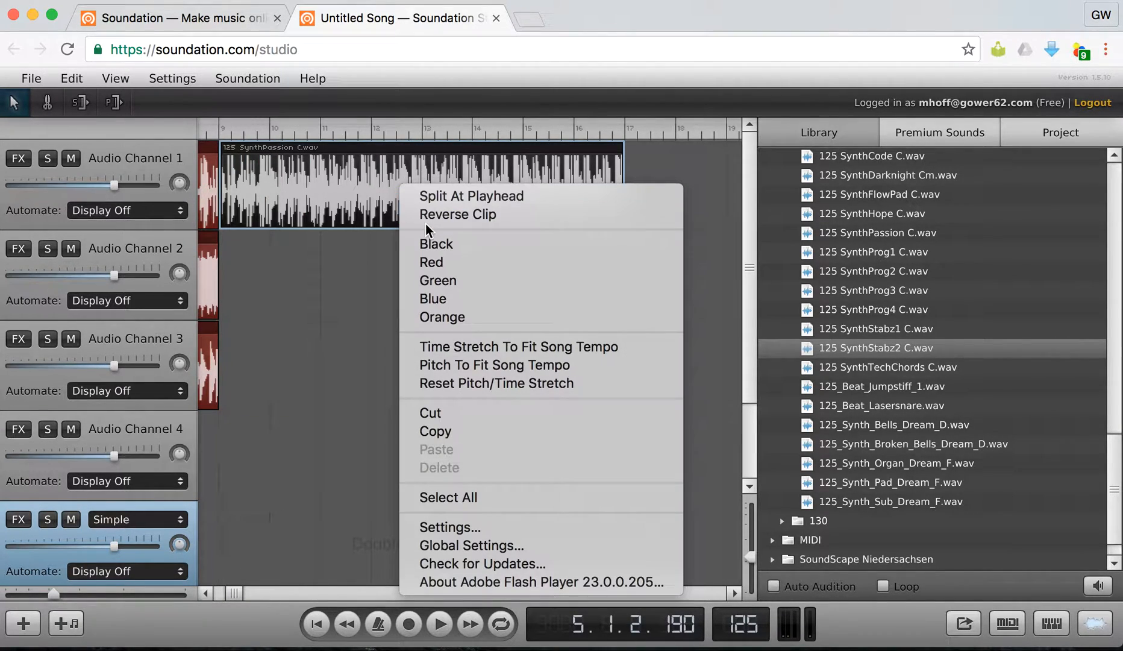
click(446, 279)
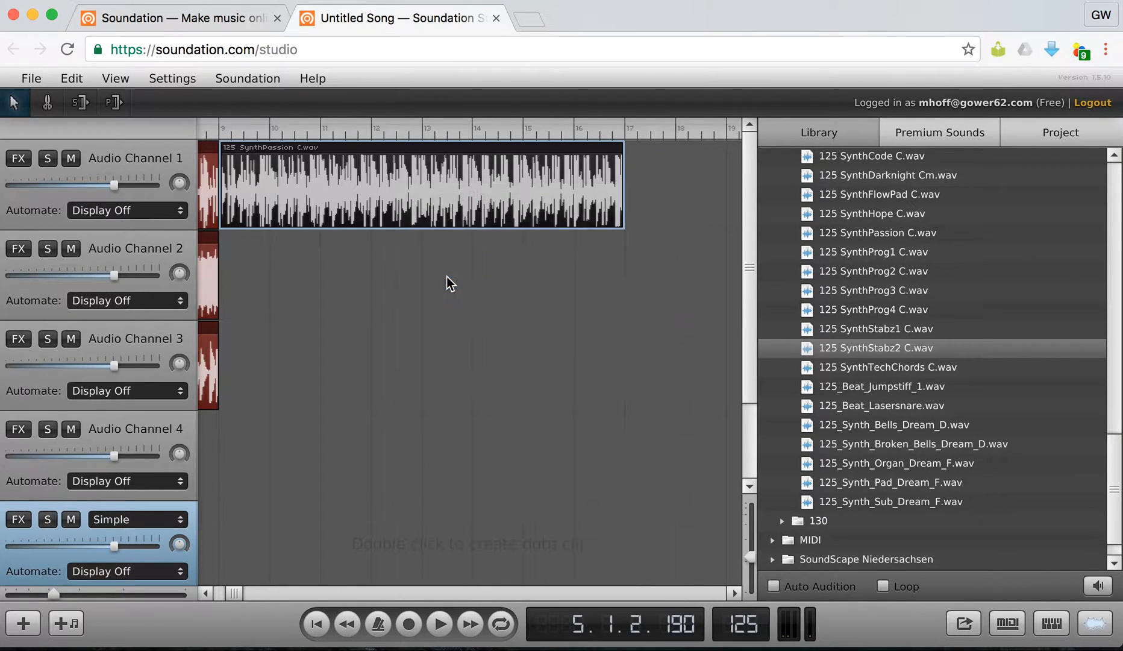
drag(237, 590, 204, 588)
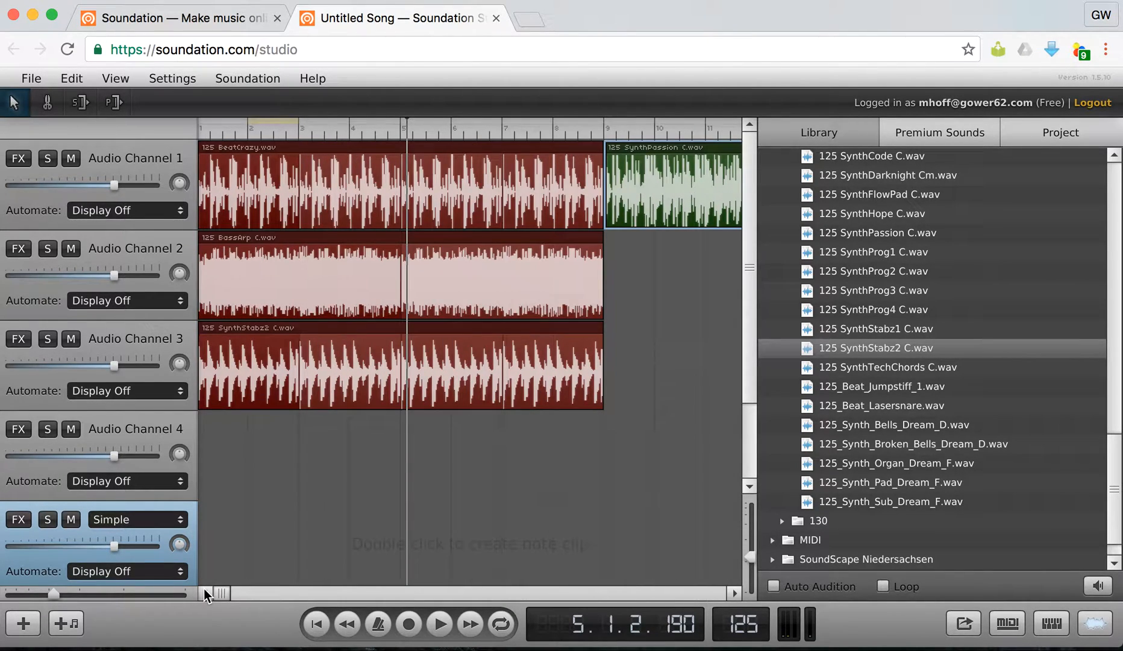
drag(220, 590, 196, 583)
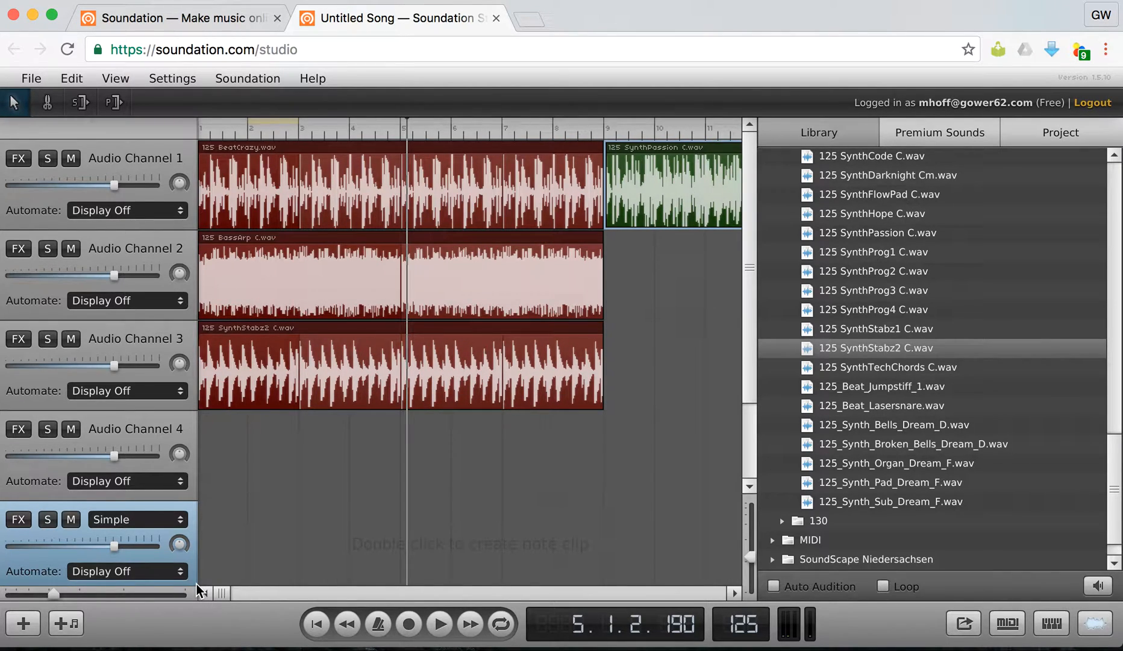